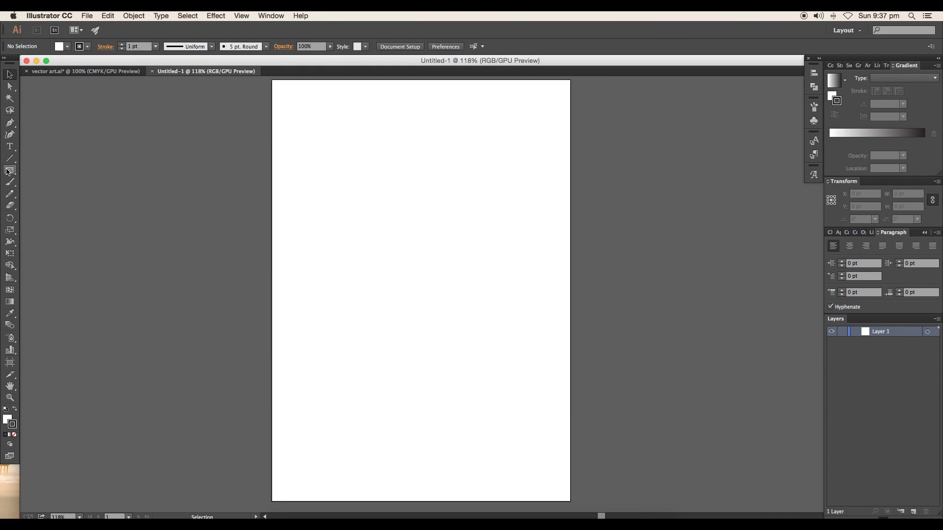
- Open the fill colour swatches for the blank Untitled-1 page
click(9, 123)
- Set the fill to None and draw the first, upper wavy curve
click(68, 46)
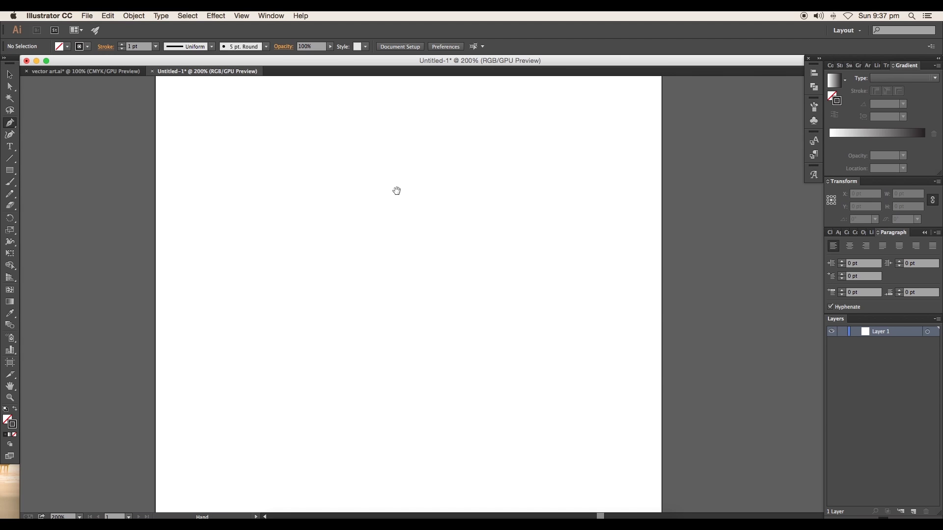
drag(452, 279, 504, 248)
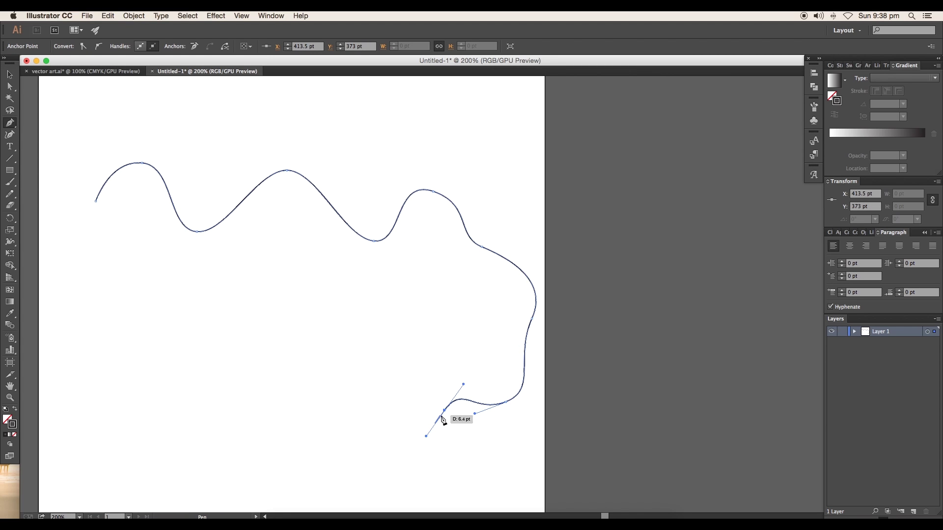
key(v)
key(ctrl+minus)
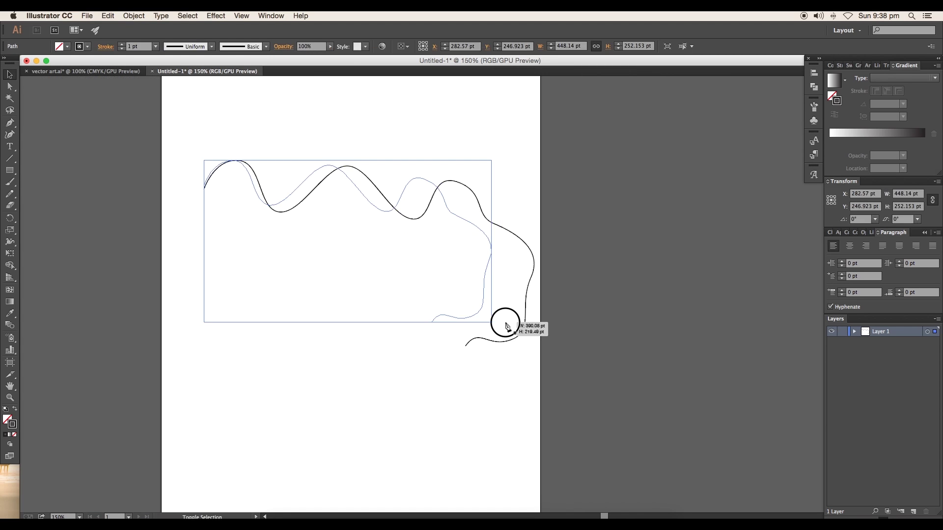
click(504, 320)
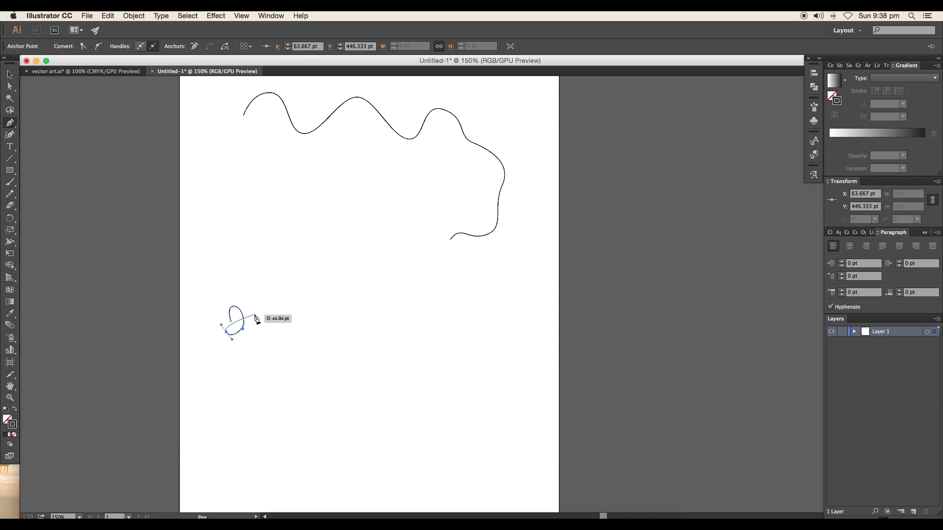
- Draw a second wavy curve across the lower part of the page
drag(319, 334, 381, 339)
drag(368, 367, 343, 364)
click(342, 331)
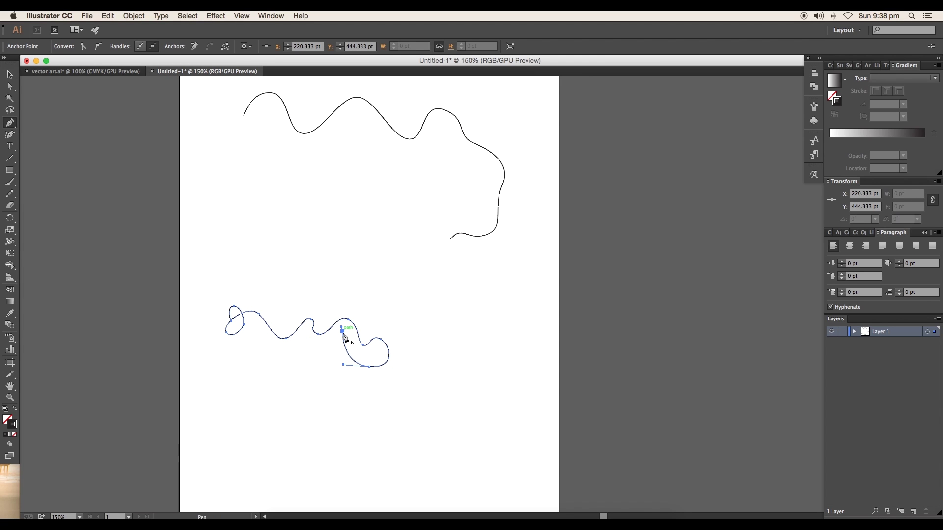
key(v)
click(418, 330)
- Select both curves and blend the upper curve into the lower one
scroll(418, 330, up, 2)
drag(241, 124, 343, 408)
click(10, 327)
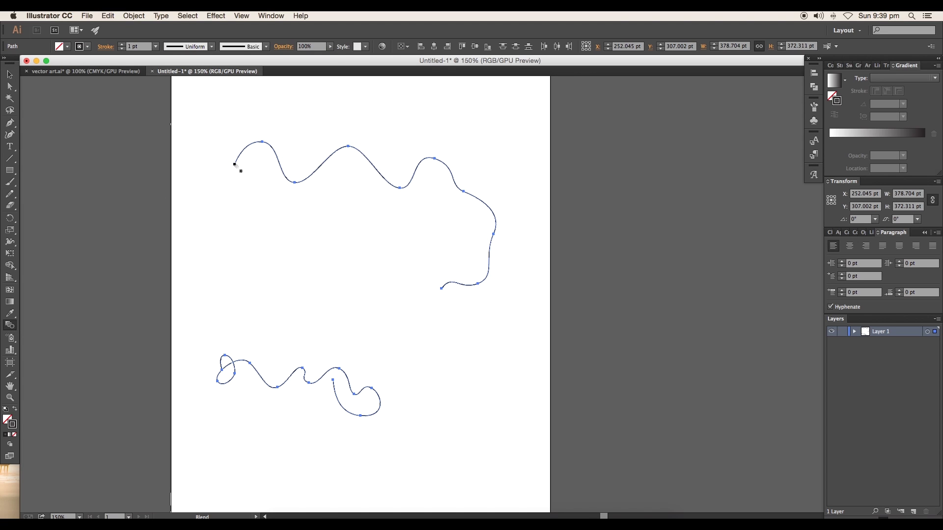
click(221, 371)
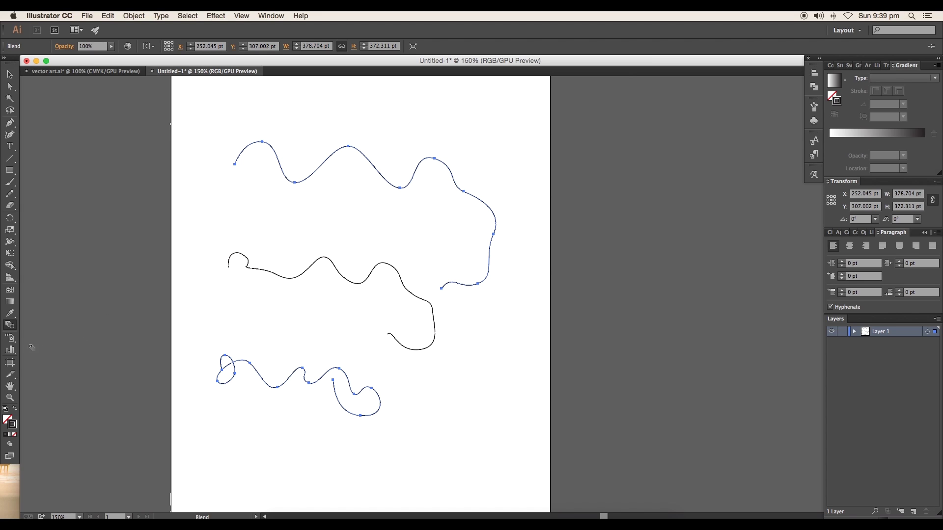
- Open the Blend Options dialog for the two-curve blend
double_click(13, 328)
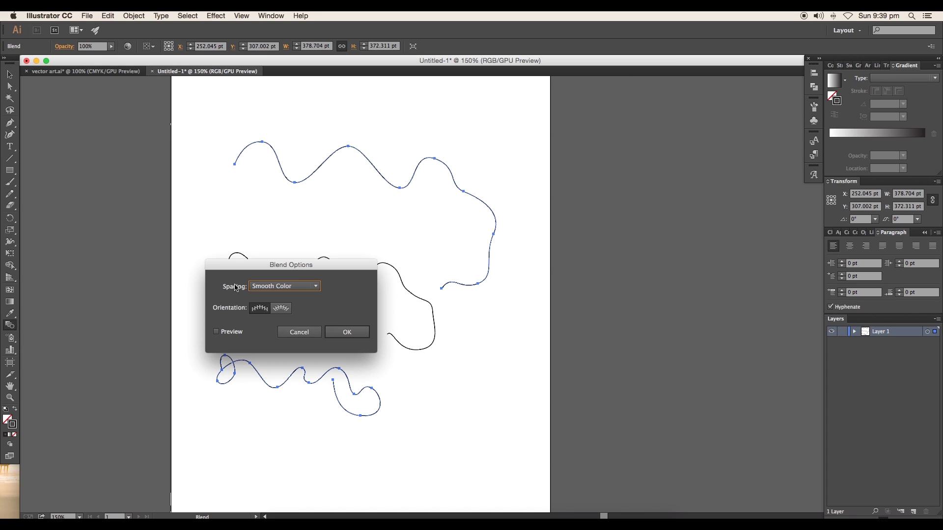
- Set blend spacing to Specified Steps, raising the count from 86 to about 96
drag(323, 267, 570, 235)
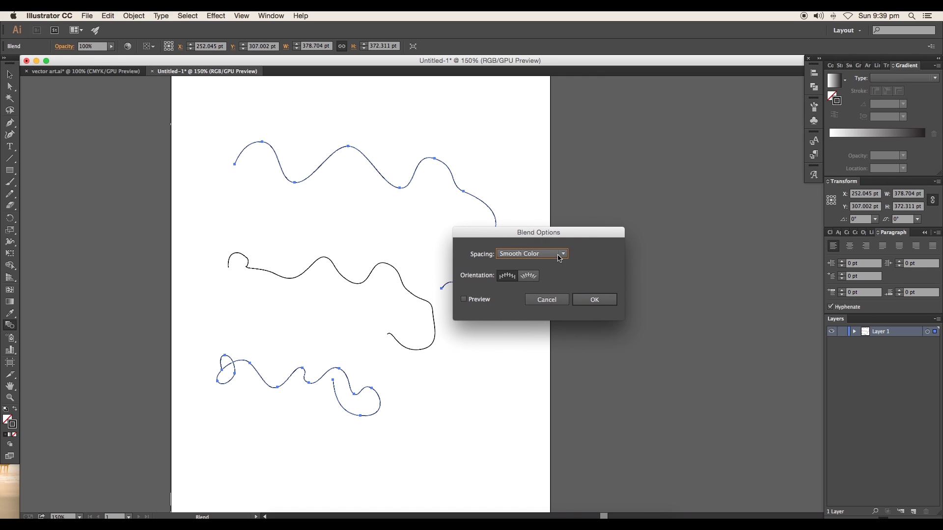
click(560, 255)
click(549, 274)
text(30)
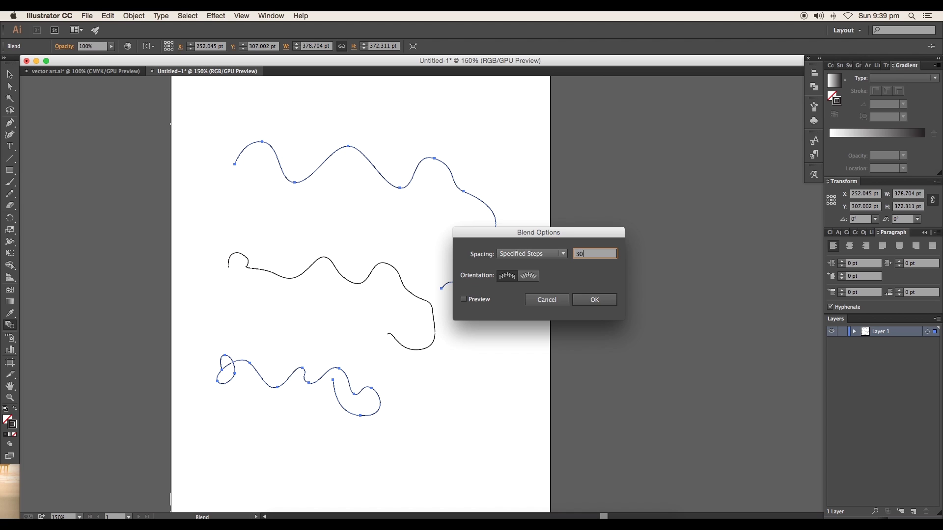
key(Return)
double_click(10, 325)
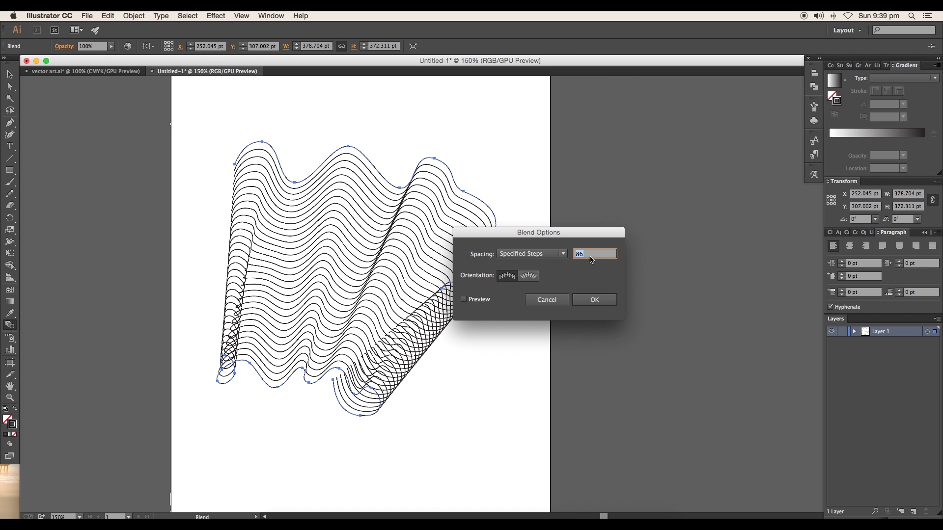
key(Return)
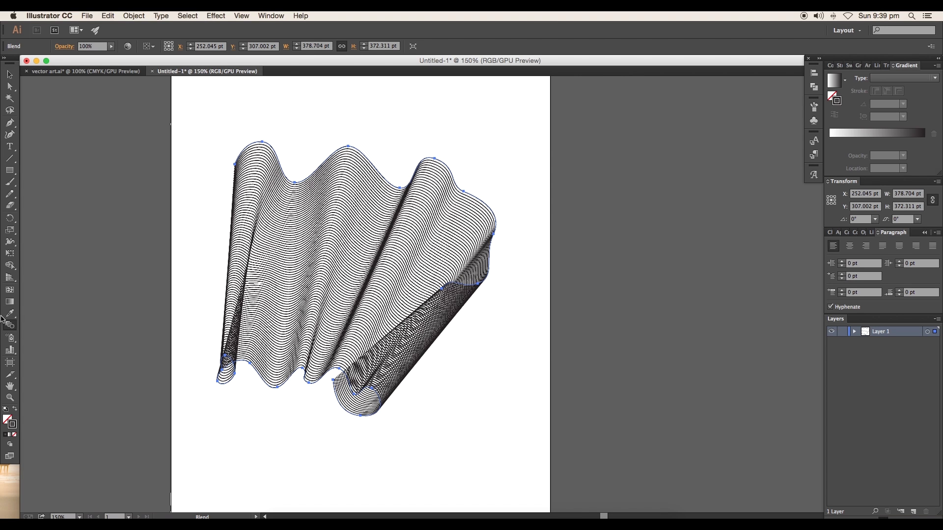
double_click(9, 325)
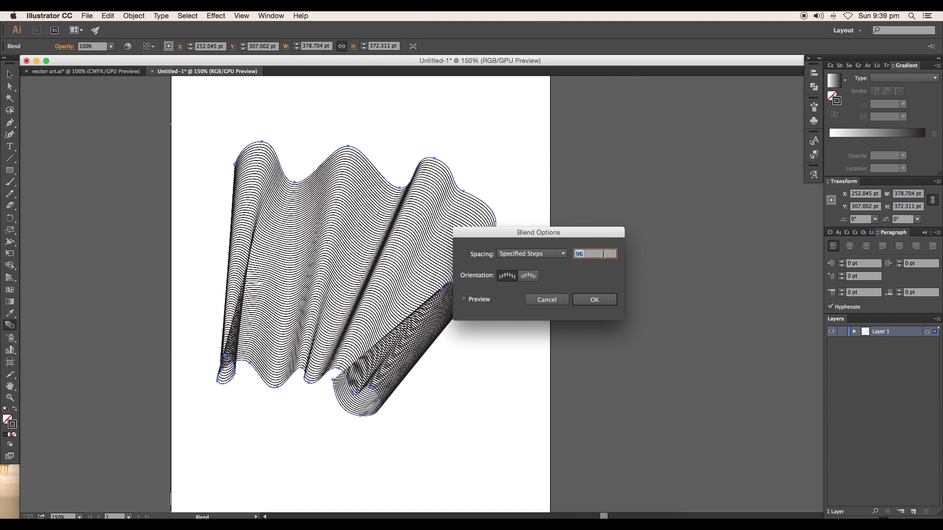
click(594, 300)
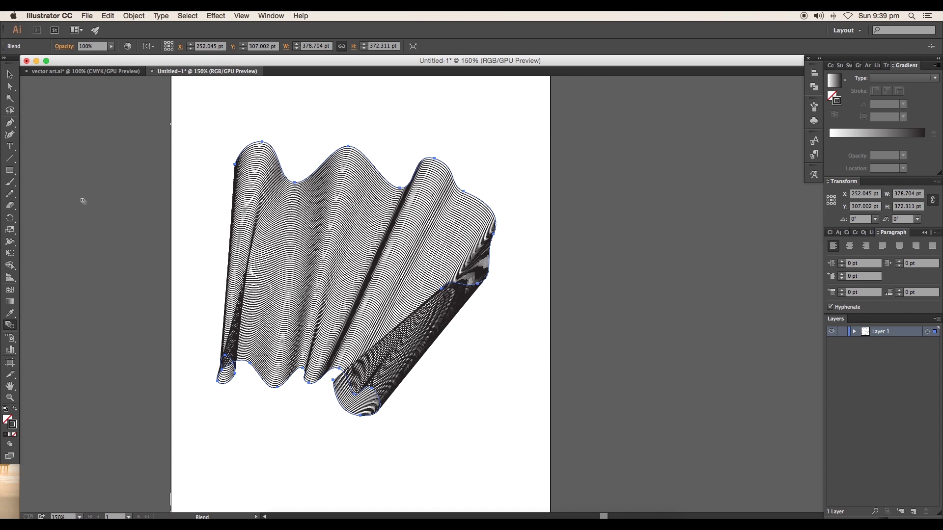
- Move the blend to the right and draw a curling spiral path on the left
key(v)
drag(393, 263, 606, 261)
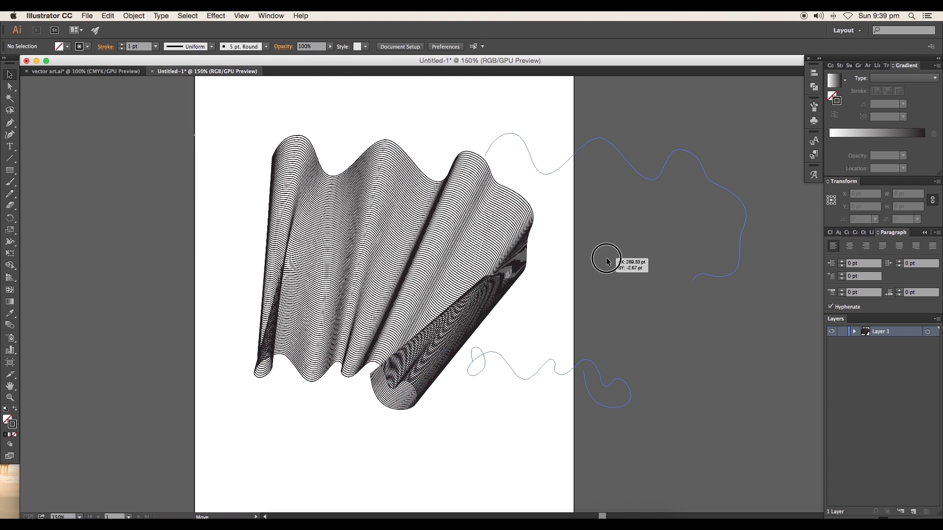
click(306, 241)
key(p)
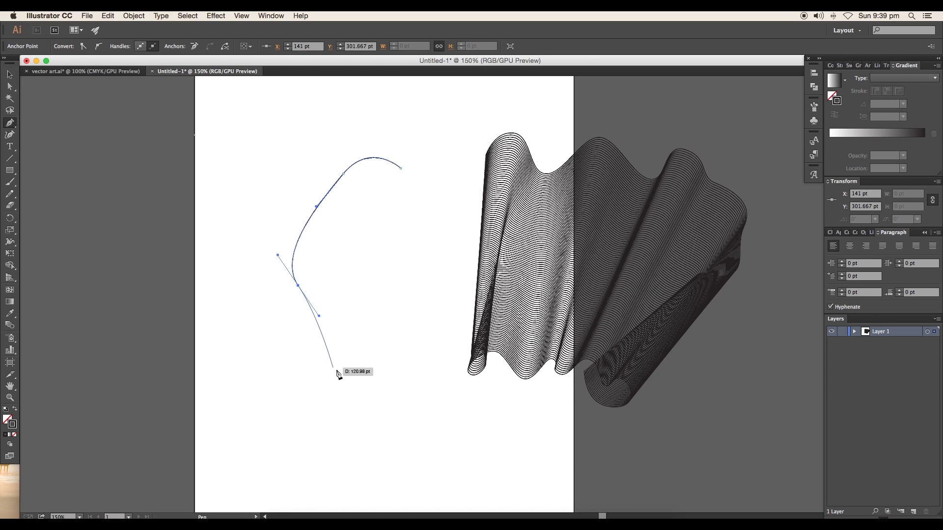
drag(346, 371, 343, 330)
click(364, 330)
key(a)
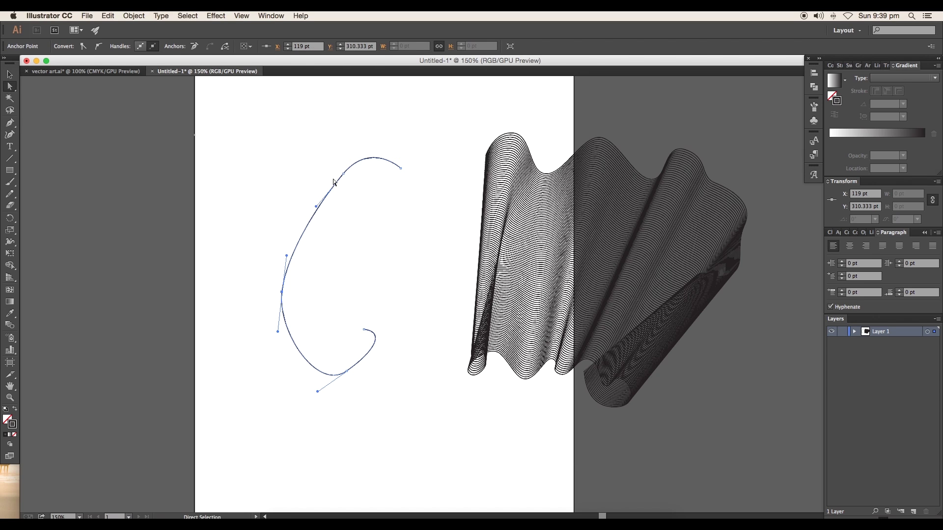
mouse_move(334, 182)
mouse_down()
mouse_move(390, 169)
mouse_move(400, 140)
mouse_up()
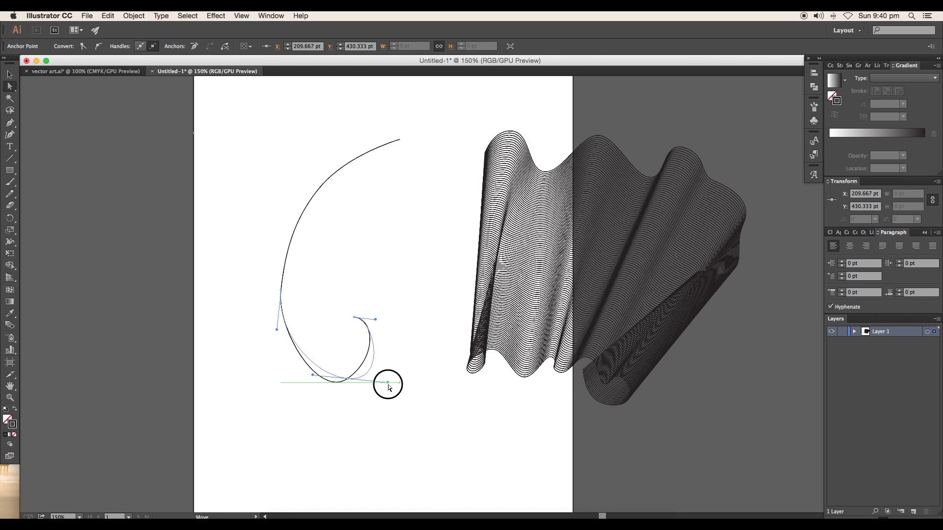
drag(388, 388, 391, 373)
click(41, 150)
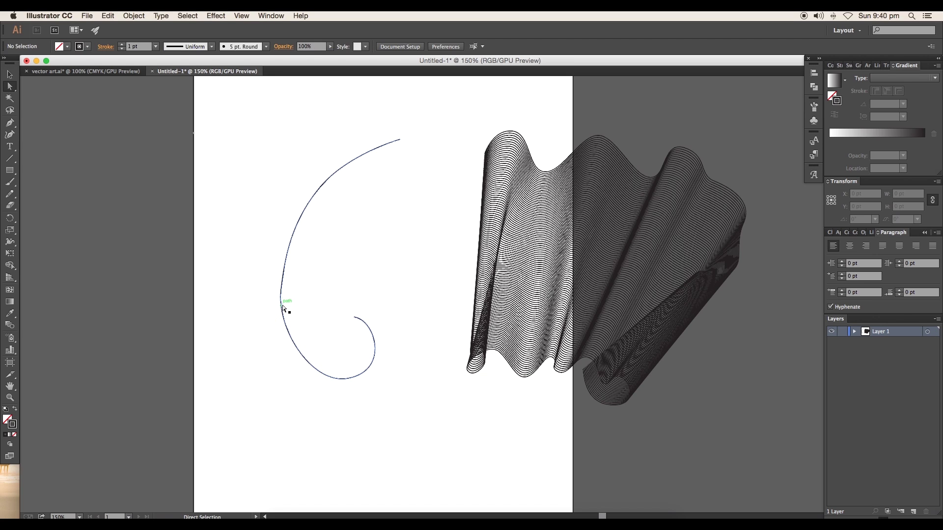
drag(282, 306, 284, 253)
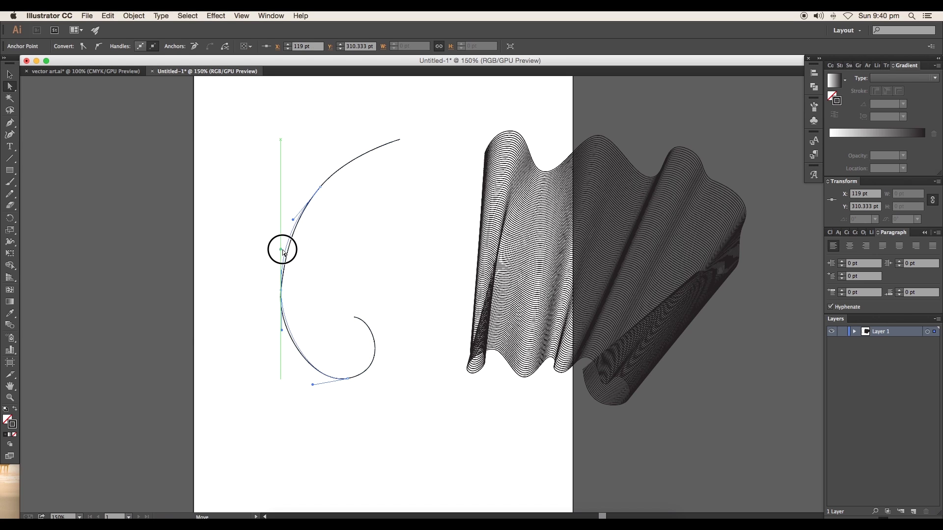
click(370, 309)
- Replace the blend's spine with the spiral so the ribbon curls along it
key(v)
drag(246, 139, 703, 431)
click(130, 16)
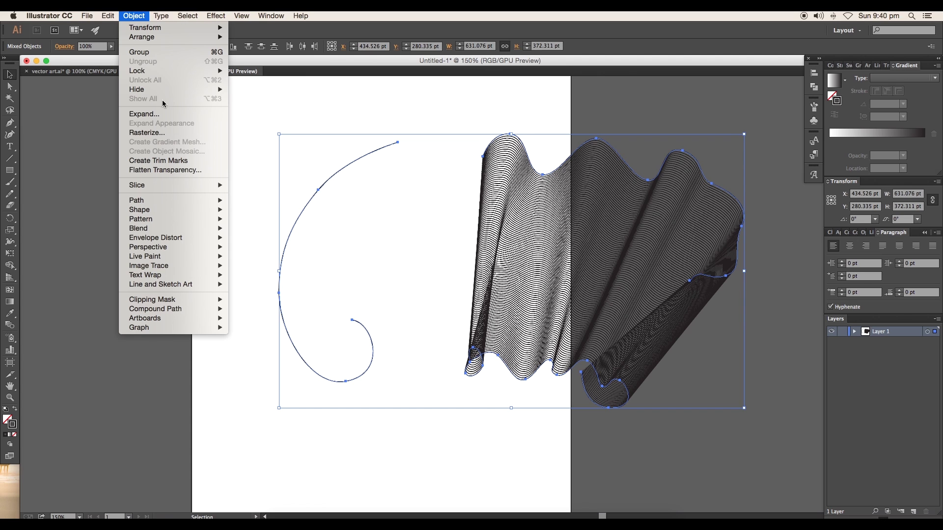
mouse_move(137, 228)
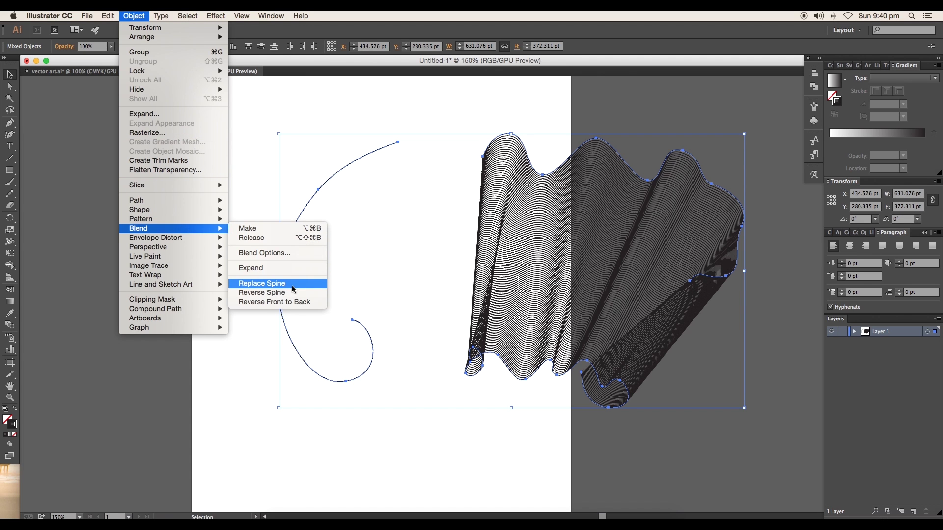
click(291, 288)
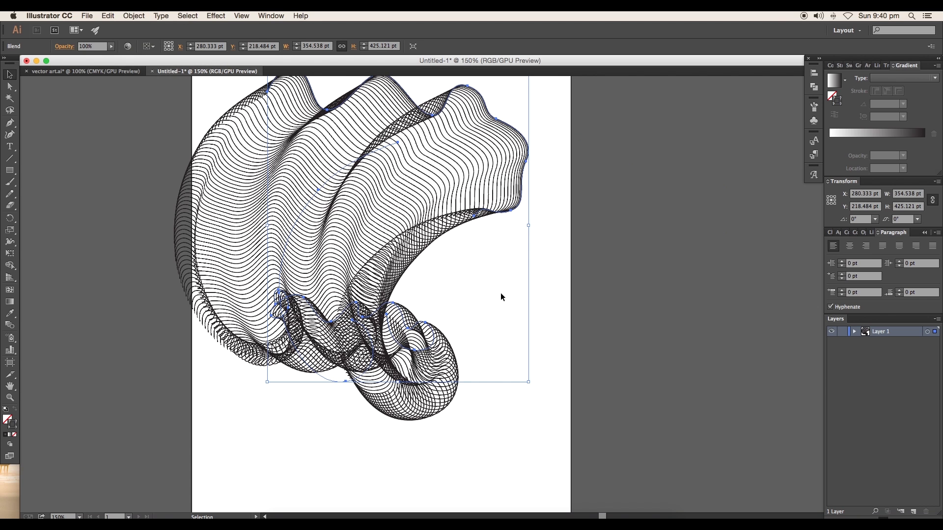
drag(480, 213, 385, 168)
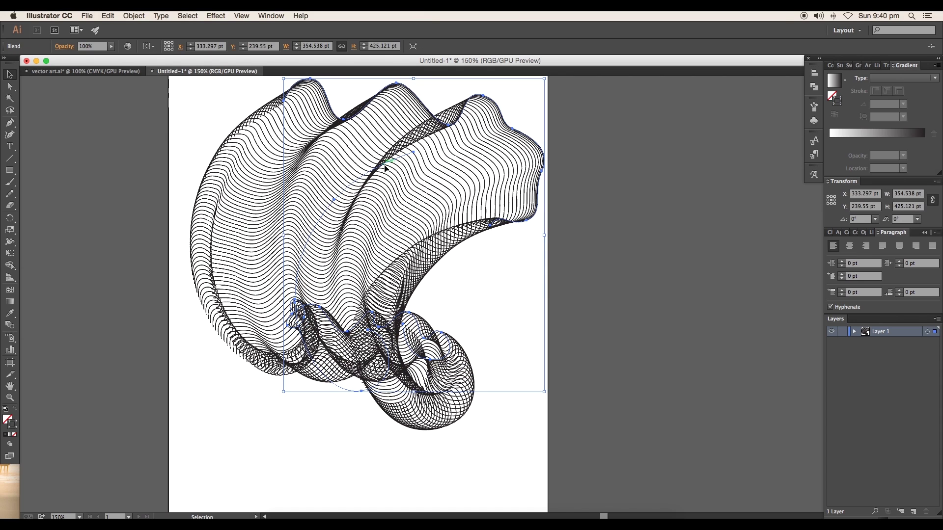
double_click(385, 168)
- Select and nudge anchors on the blend's curves to reshape the ribbon
key(a)
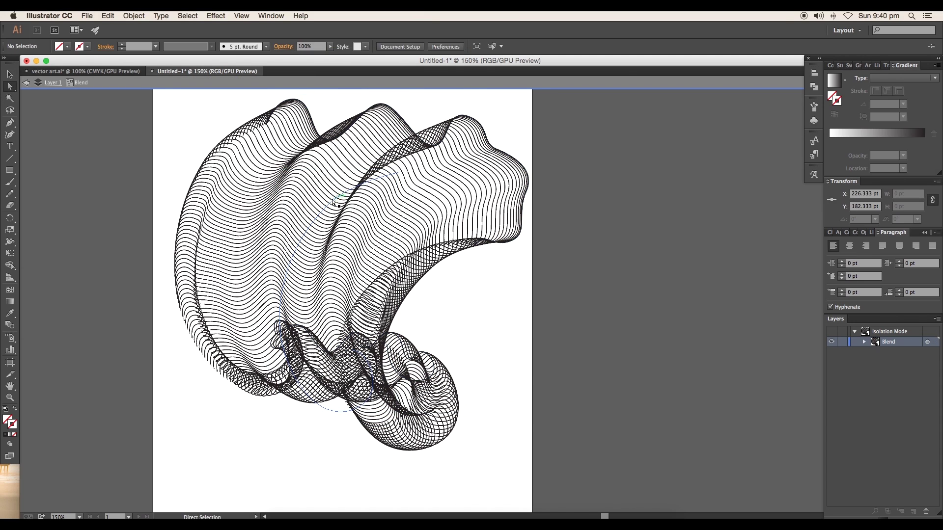
click(336, 203)
scroll(338, 211, down, 2)
mouse_move(381, 310)
mouse_down()
mouse_move(370, 312)
mouse_move(349, 369)
mouse_up()
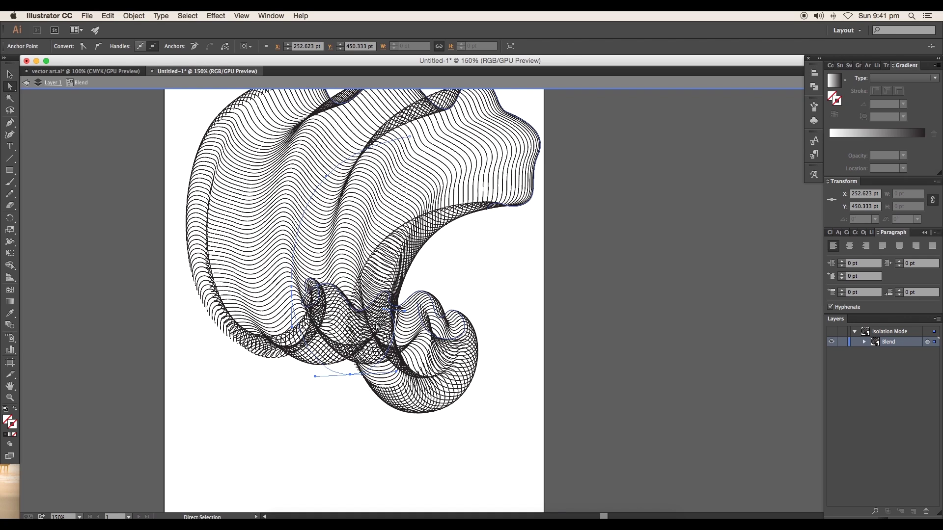
scroll(352, 375, up, 3)
click(355, 176)
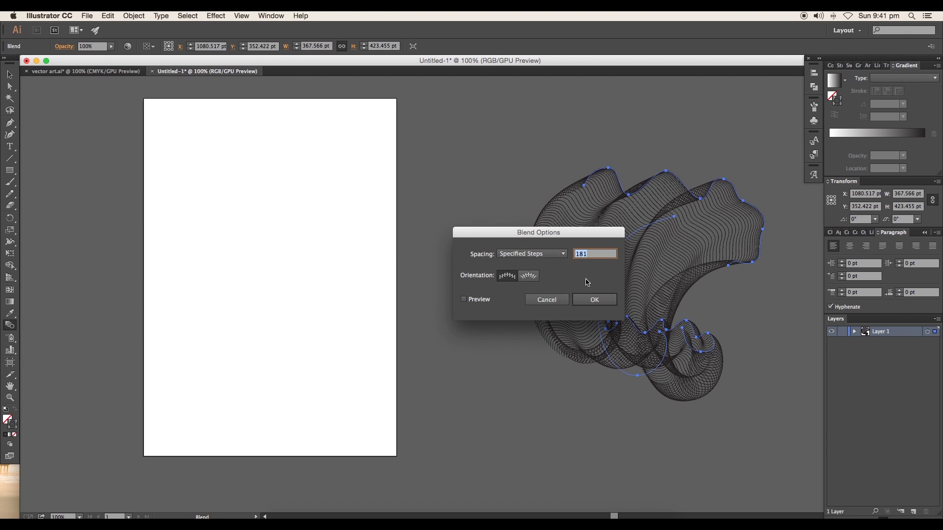
- Fill the background rectangle with dark navy #0f0039 and make the blend's lines white
double_click(7, 420)
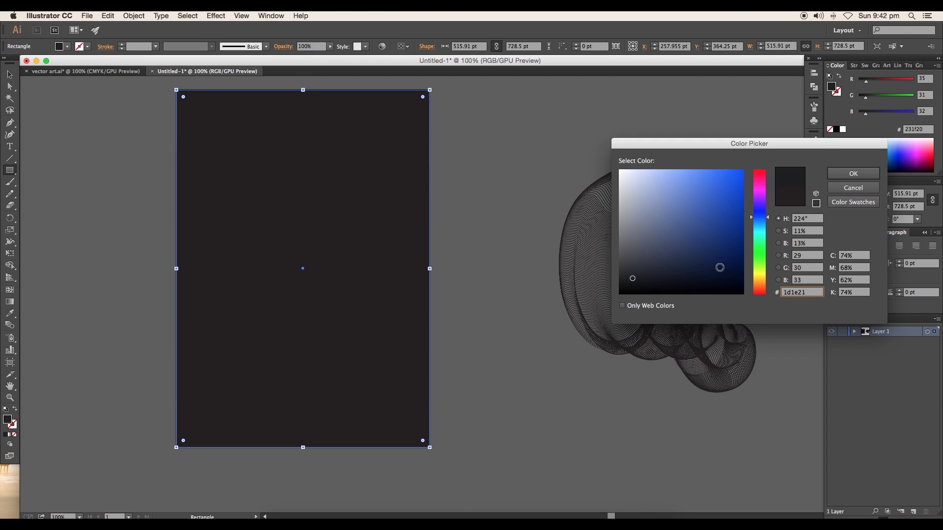
click(721, 265)
click(851, 172)
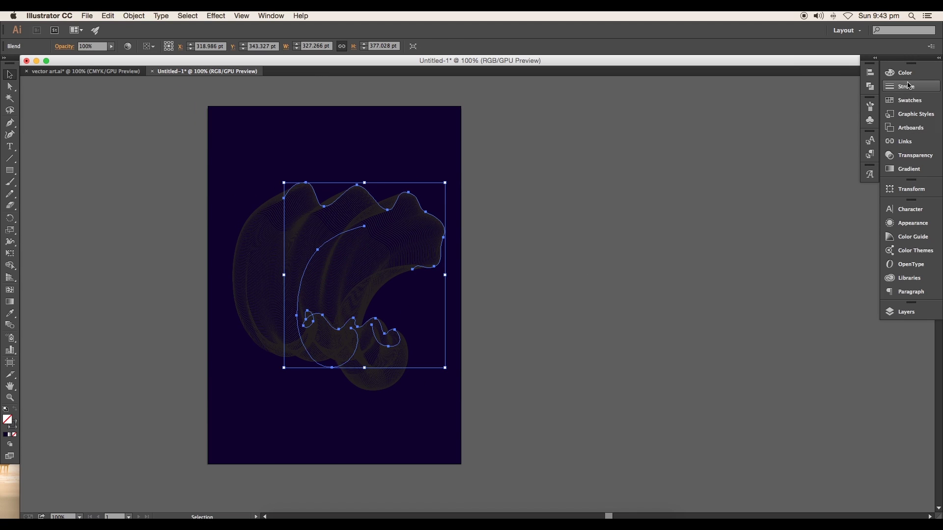
click(907, 86)
click(839, 78)
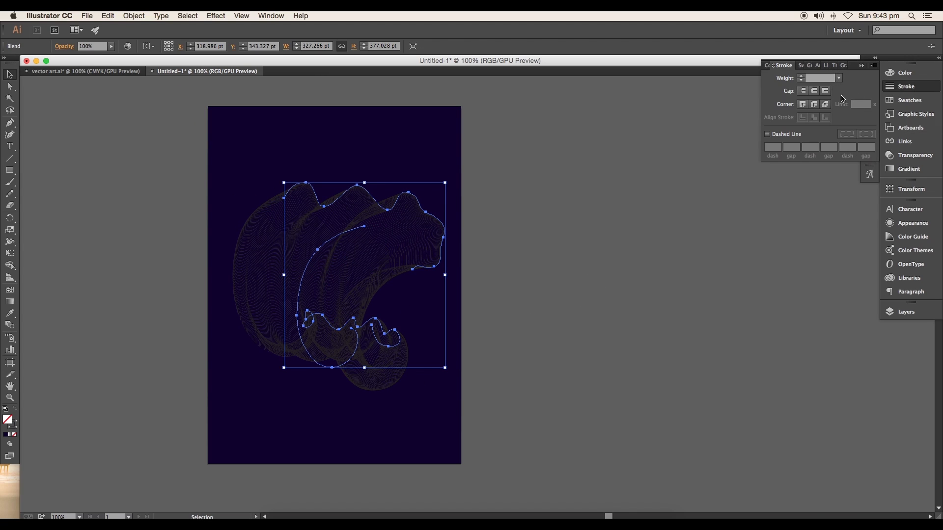
double_click(13, 428)
click(853, 173)
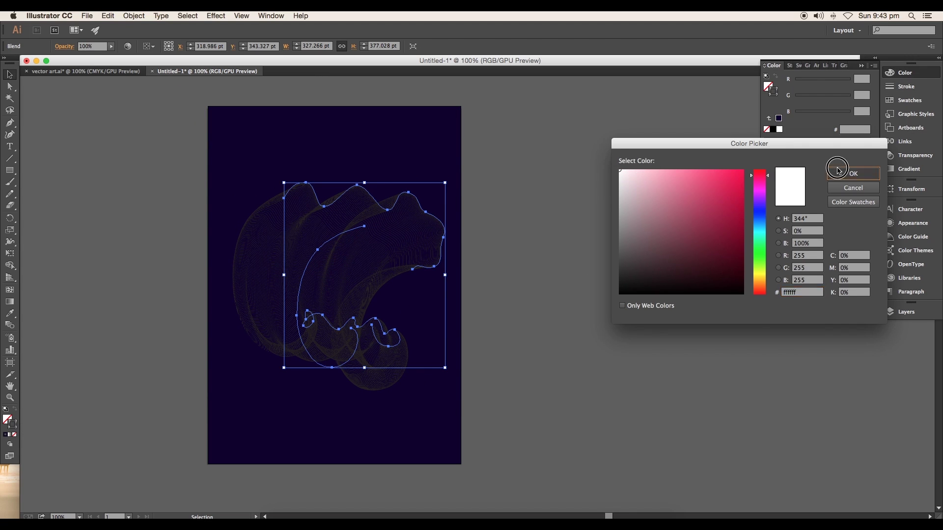
- Reshape the top curve by moving an anchor down-left and pulling out its handles
key(a)
scroll(467, 196, up, 3)
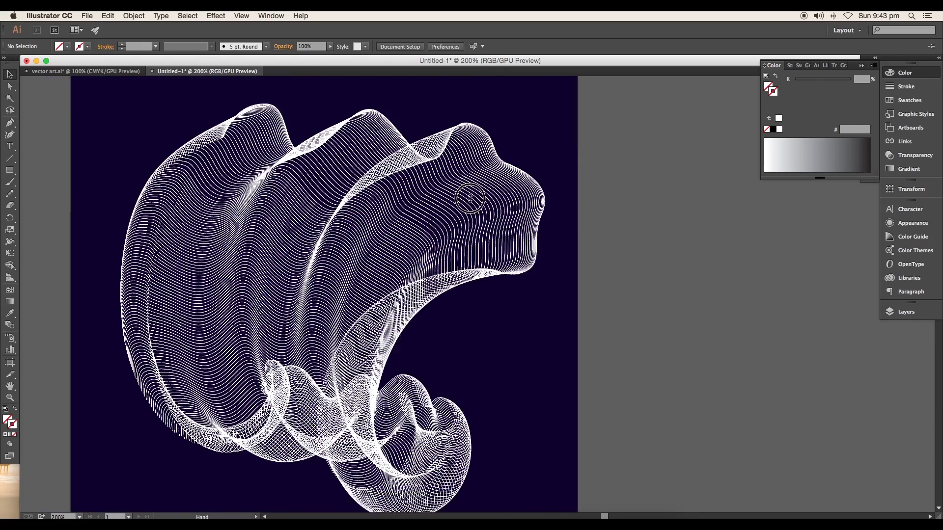
double_click(281, 315)
drag(282, 315, 269, 323)
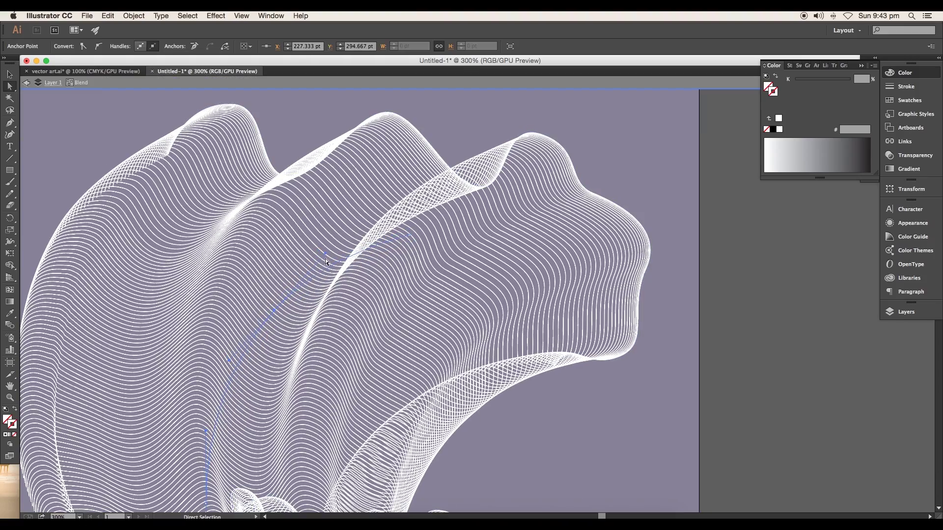
key(shift+c)
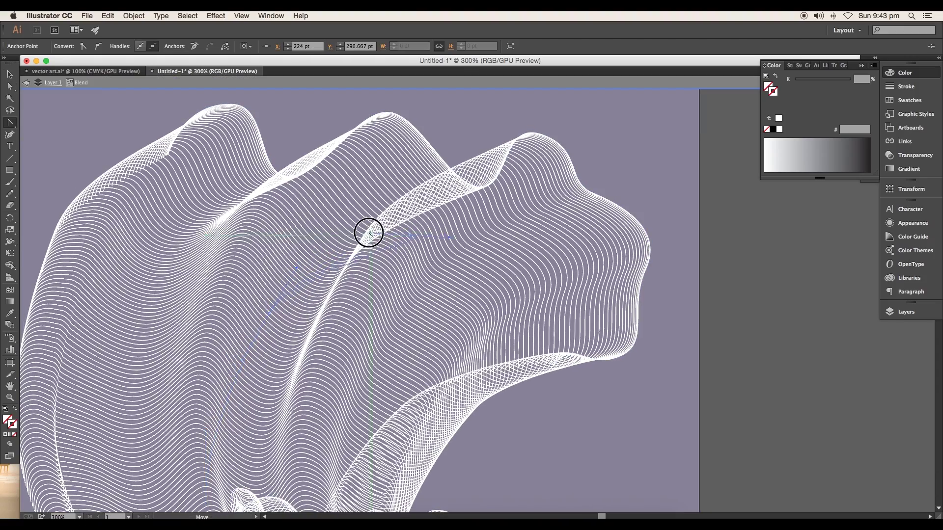
drag(410, 235, 475, 235)
- Give the top curve a linear gradient stroke with a pink left stop
click(9, 75)
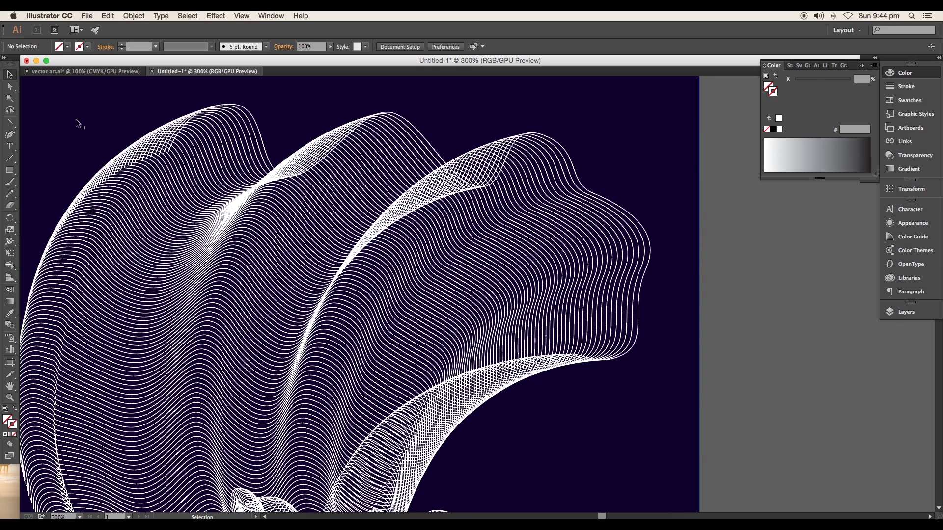
click(624, 202)
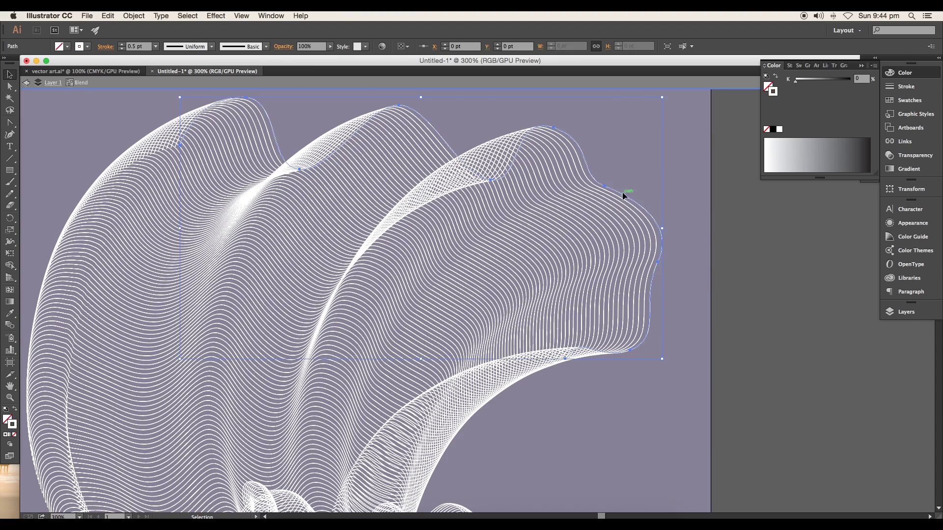
click(908, 169)
click(770, 79)
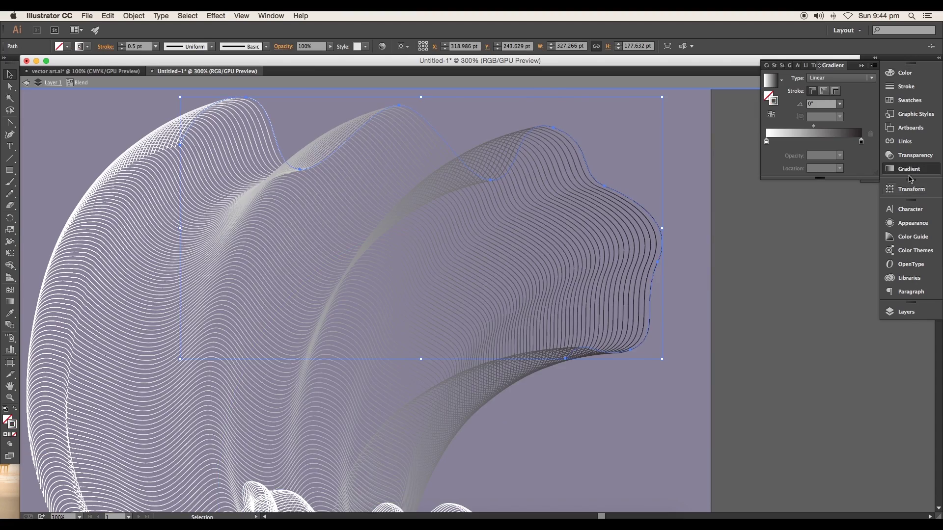
double_click(767, 143)
click(795, 172)
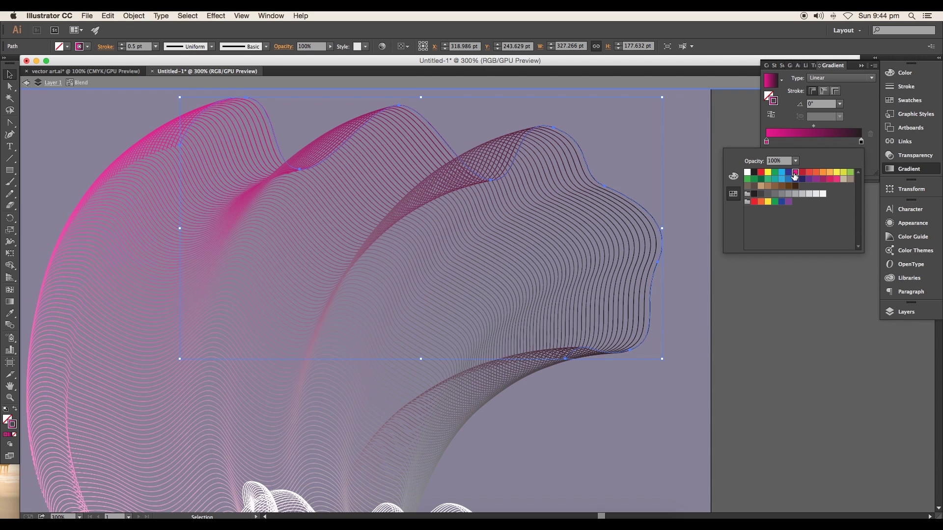
click(734, 178)
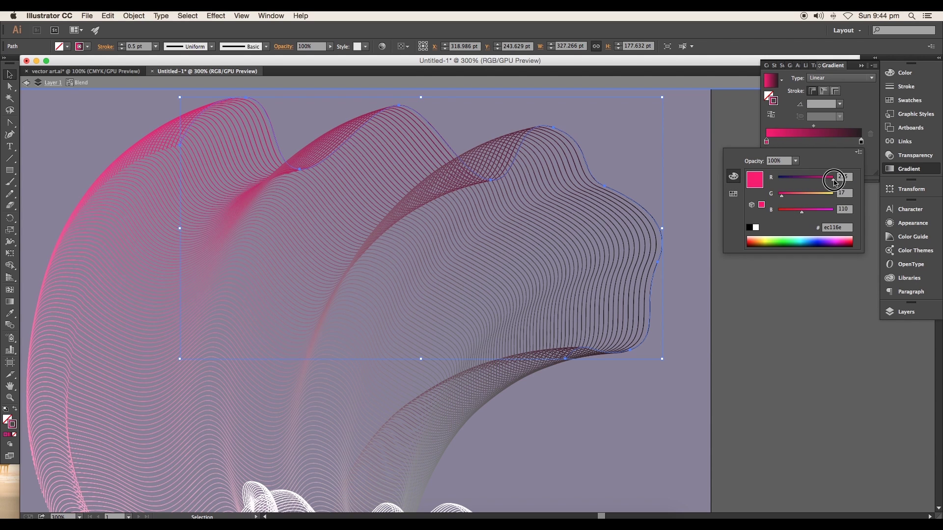
drag(781, 195, 796, 195)
- Make the right gradient stop pink and apply the pink gradient to the bottom curve
shift+click(799, 241)
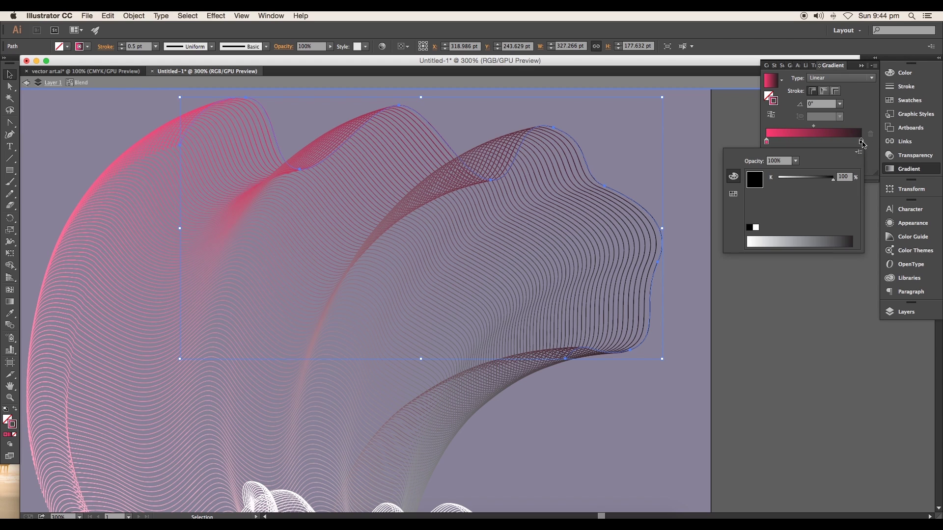
click(734, 194)
click(776, 185)
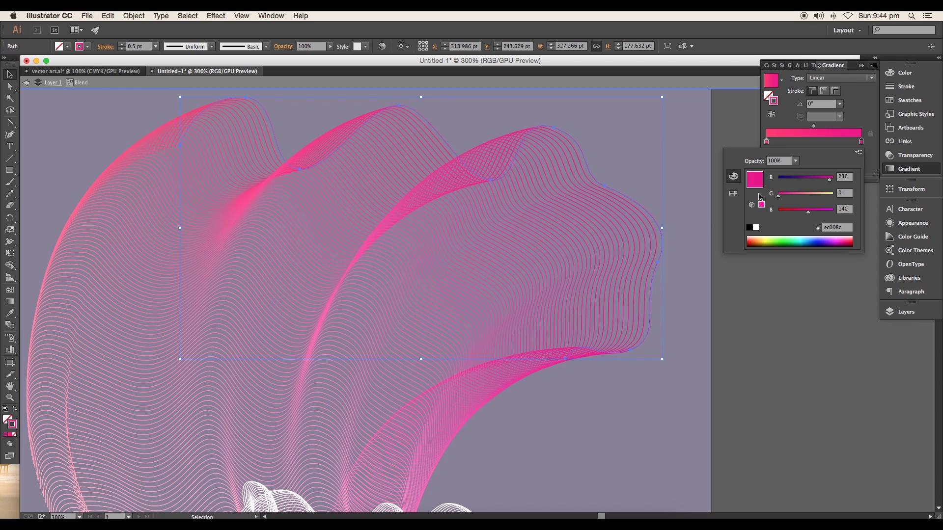
drag(799, 196, 786, 198)
key(Escape)
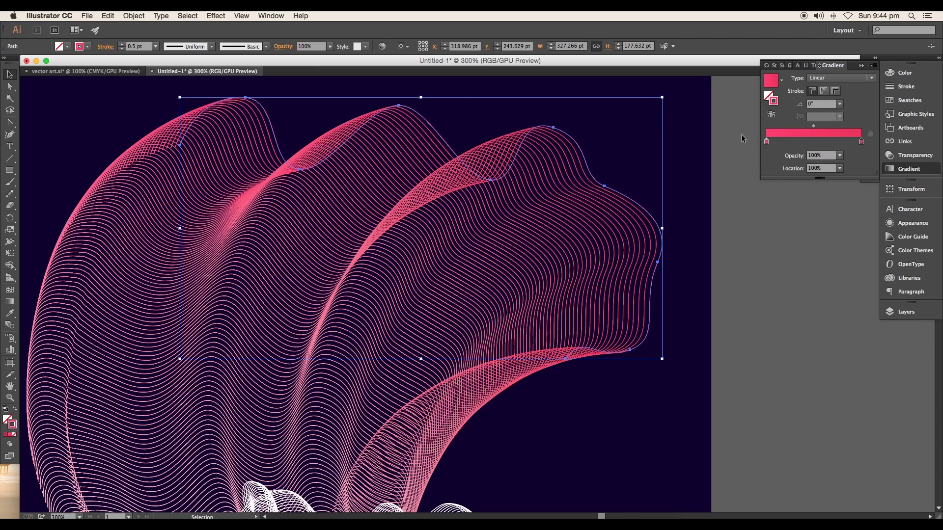
key(super+minus)
key(super+minus)
click(518, 346)
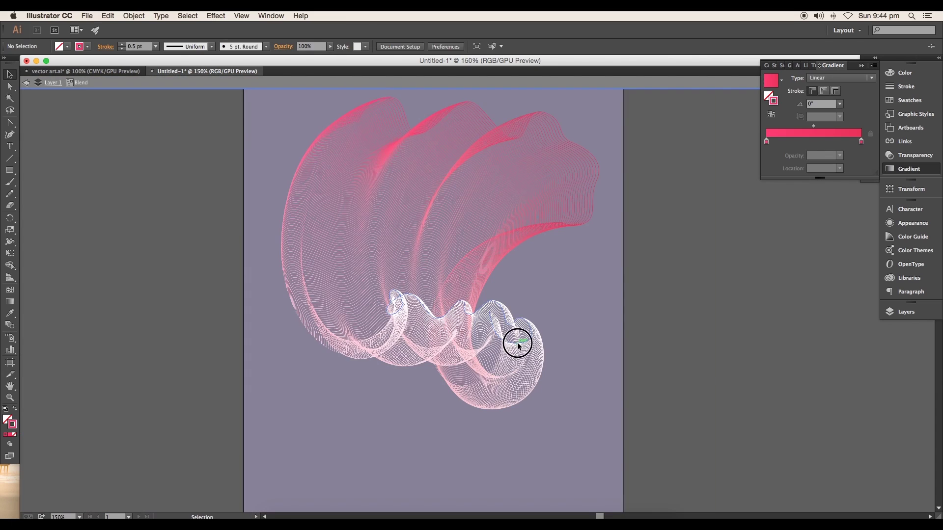
click(808, 137)
- Change both gradient stops on the top curve to a cyan blue
click(587, 152)
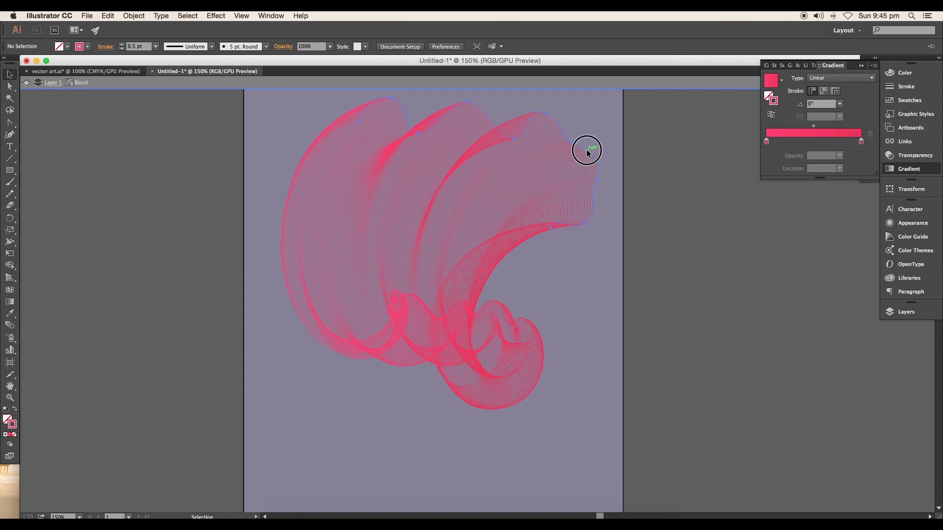
double_click(766, 143)
click(733, 194)
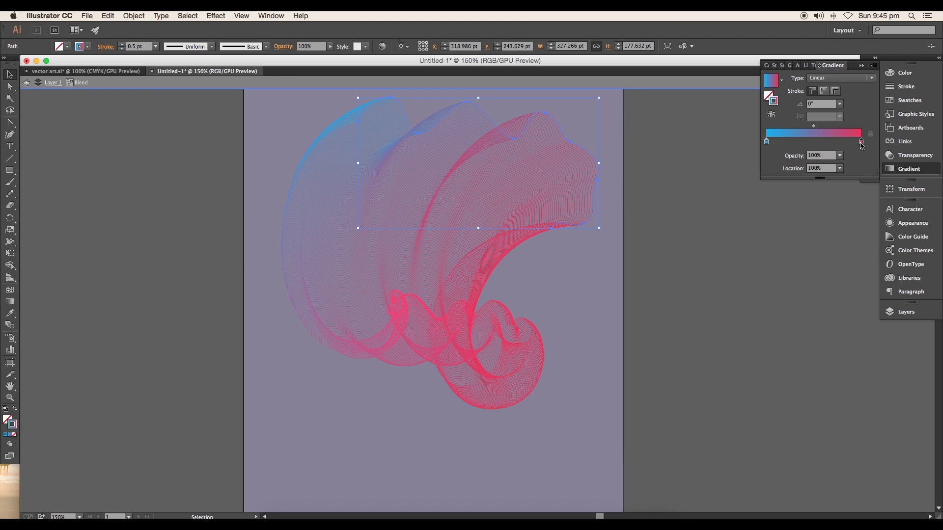
double_click(860, 141)
click(781, 172)
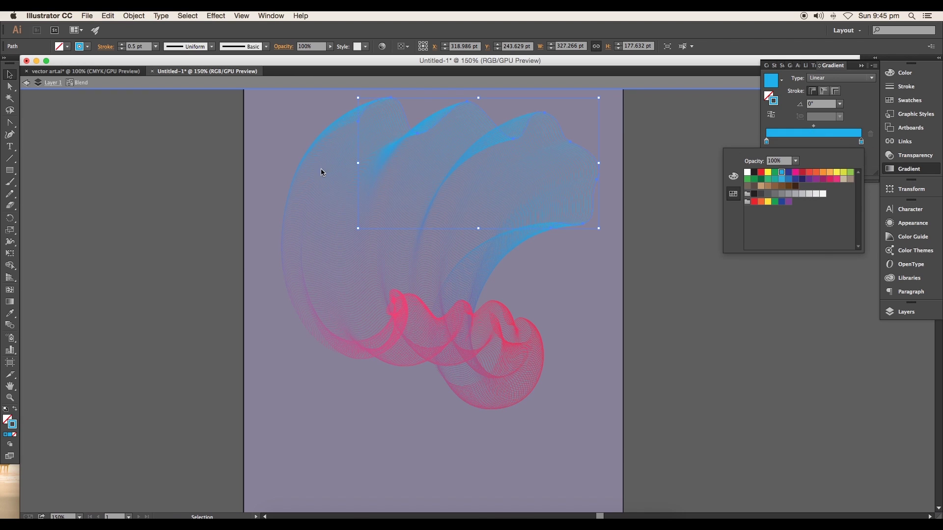
click(673, 333)
drag(673, 332, 616, 297)
click(560, 304)
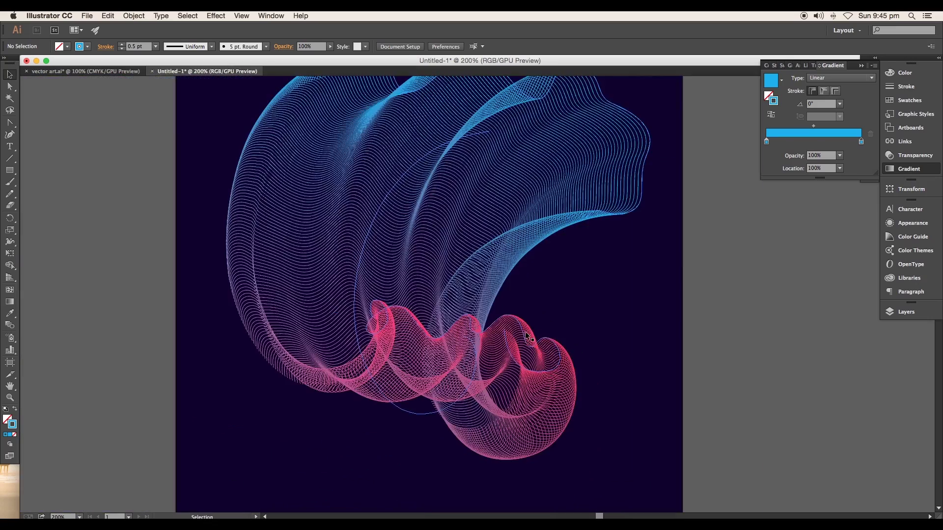
- Set the blend's stroke weight to 0.25 pt
scroll(598, 313, right, 3)
click(440, 311)
key(super+equal)
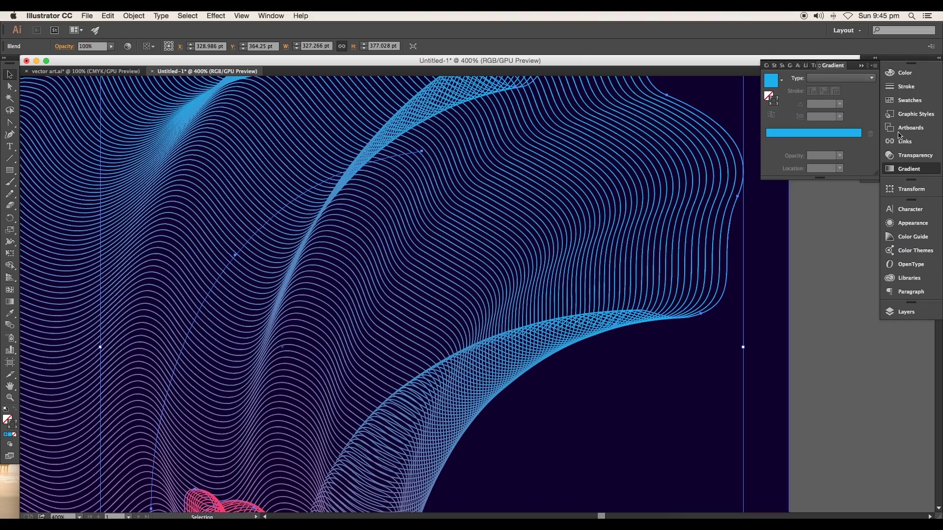
click(906, 86)
click(838, 79)
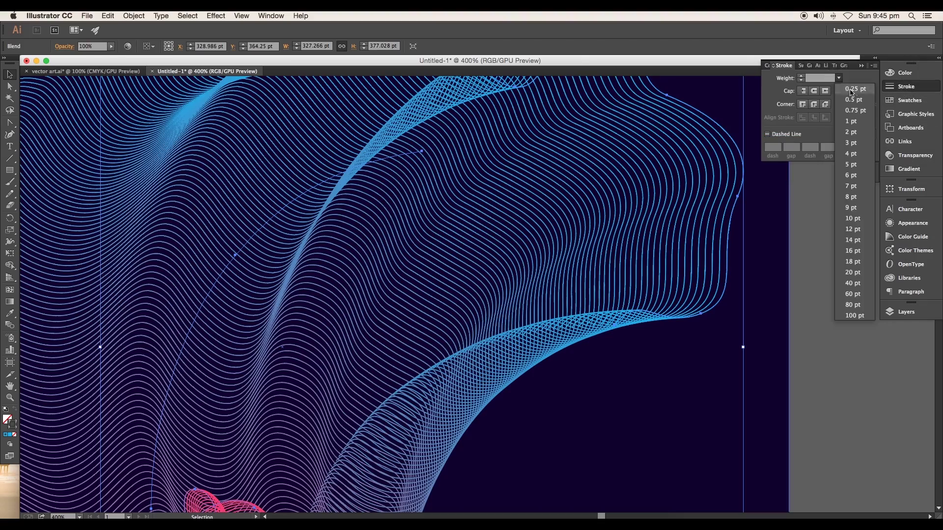
- Increase the blend's specified steps to 270 for a finer ribbon
key(super+minus)
double_click(9, 325)
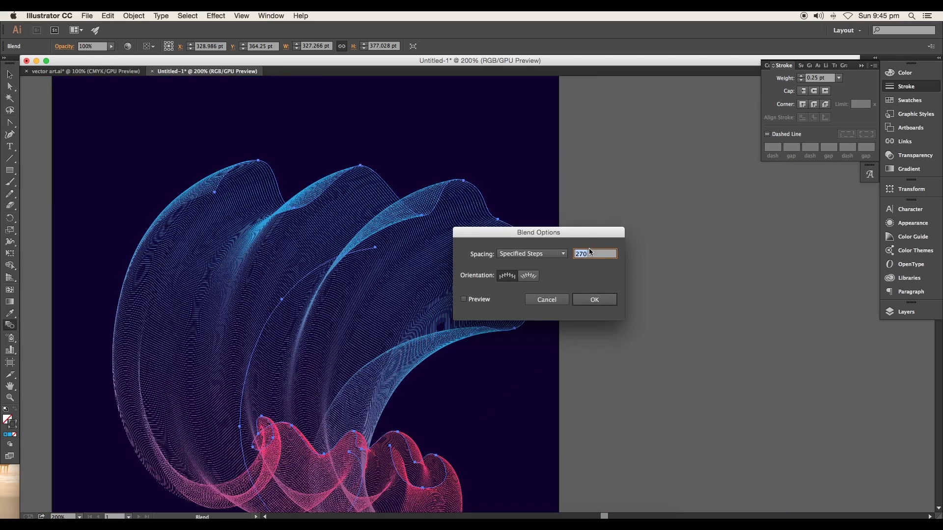
click(594, 300)
key(super+minus)
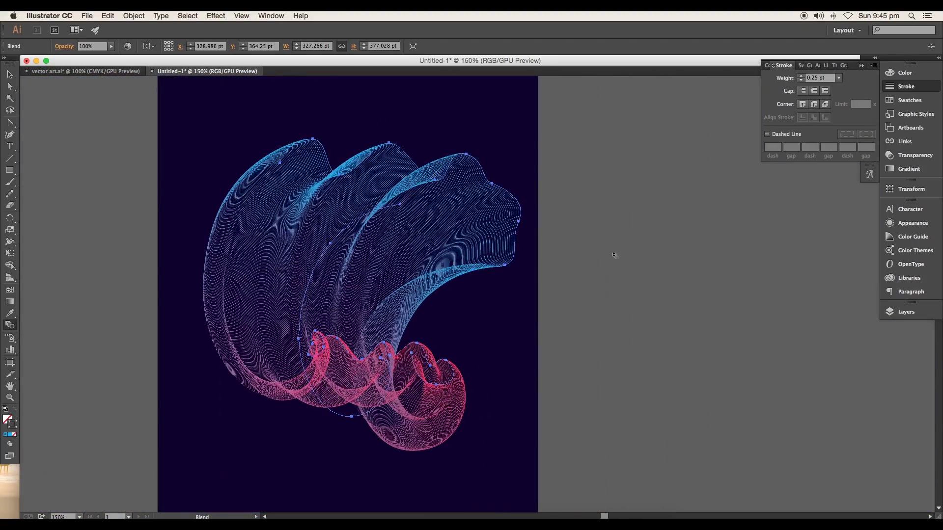
click(193, 257)
- Add a Brightness/Contrast adjustment: Brightness 22, Contrast 28, Use Legacy
scroll(599, 357, right, 2)
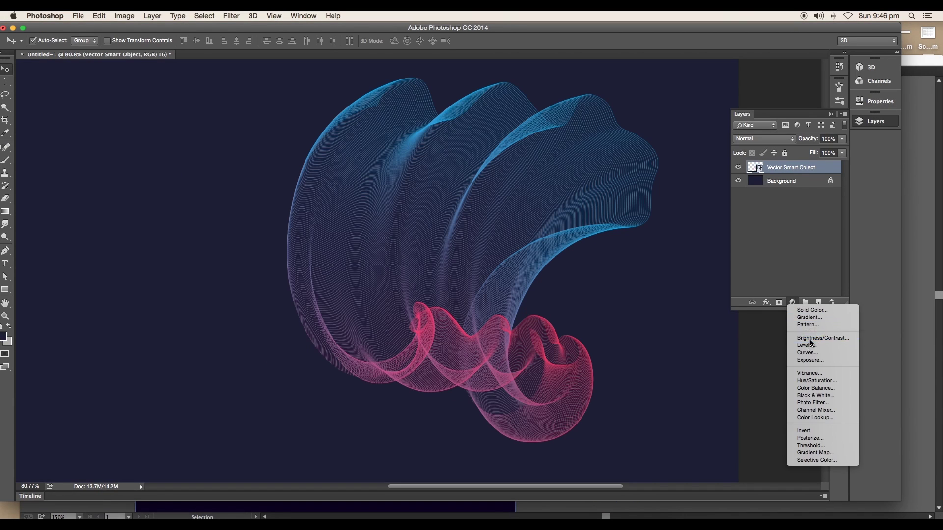
click(815, 338)
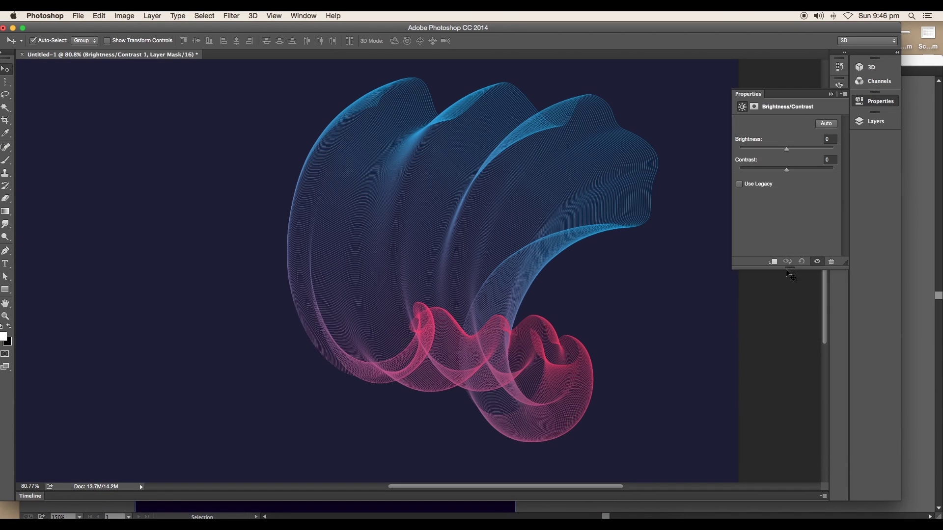
drag(792, 171, 803, 176)
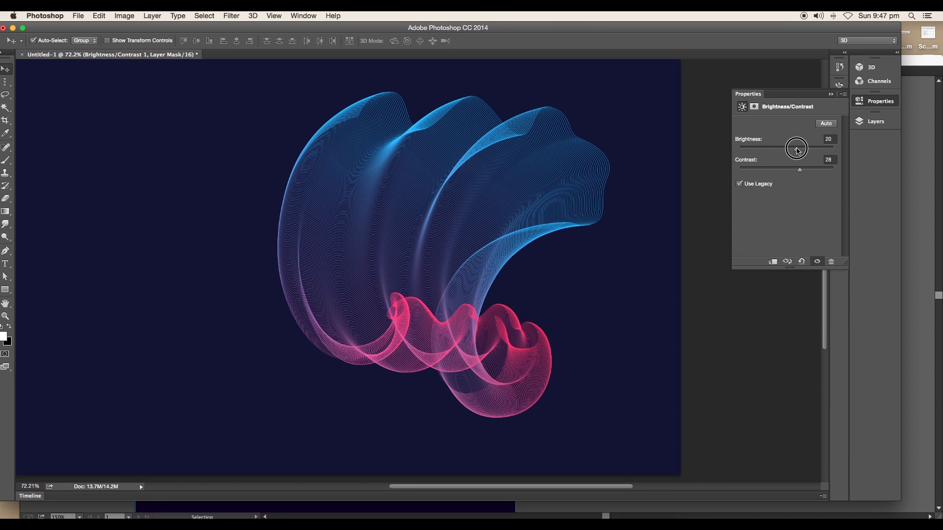
click(817, 261)
scroll(491, 280, down, 3)
scroll(491, 280, up, 2)
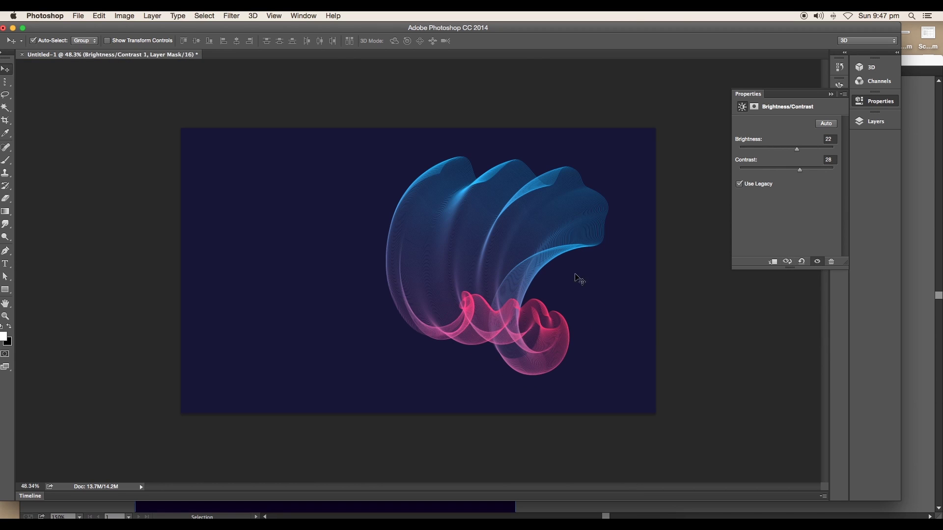
- Try a Hue/Saturation adjustment on the Vector Smart Object layer, then delete it
click(580, 279)
scroll(518, 280, up, 3)
scroll(515, 286, down, 3)
key(F7)
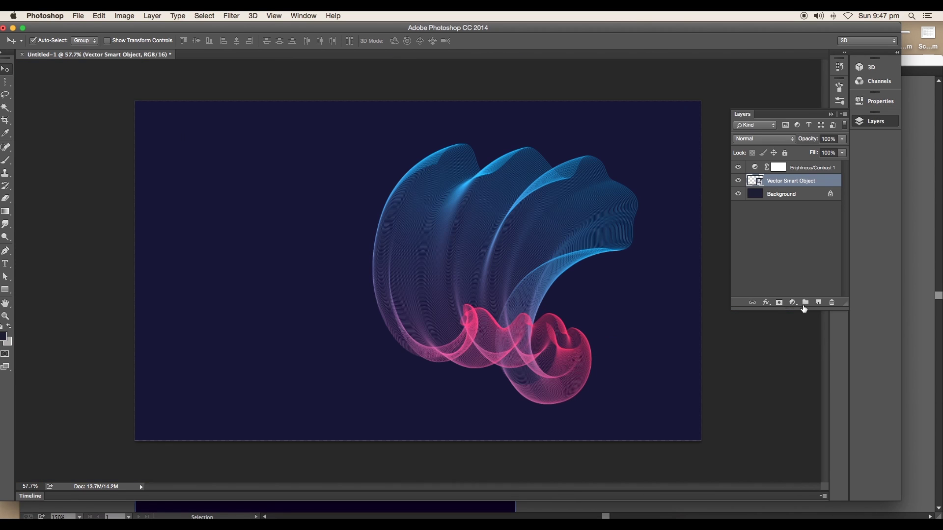
click(793, 303)
click(810, 383)
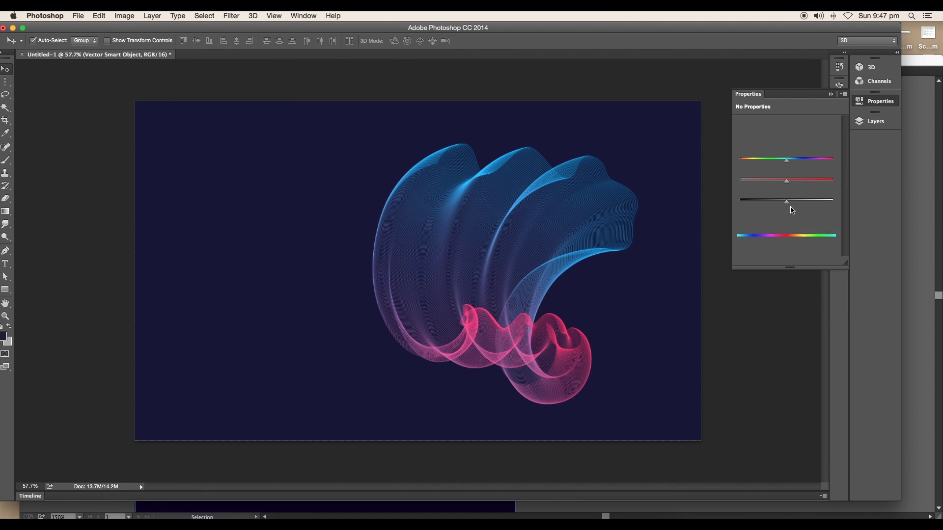
mouse_move(786, 160)
mouse_down()
mouse_move(795, 161)
mouse_move(762, 161)
mouse_move(811, 160)
mouse_up()
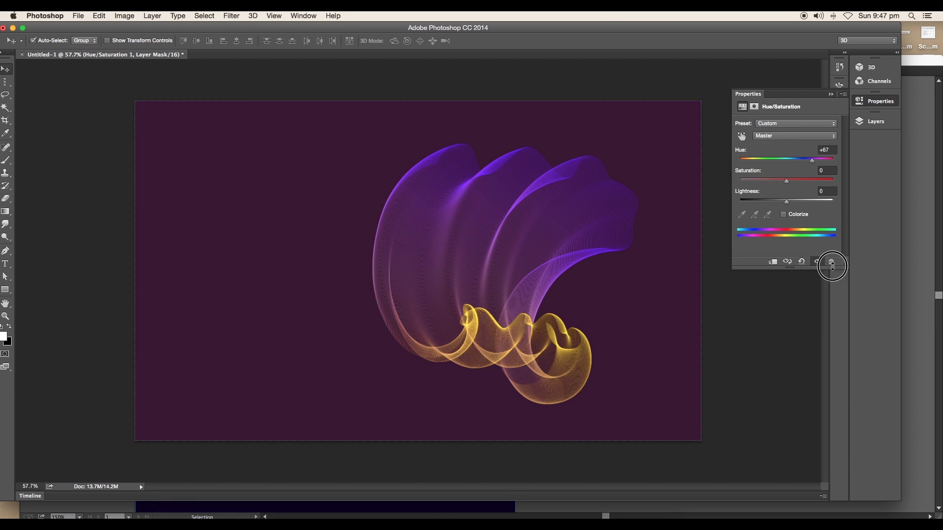
click(831, 264)
scroll(492, 280, down, 2)
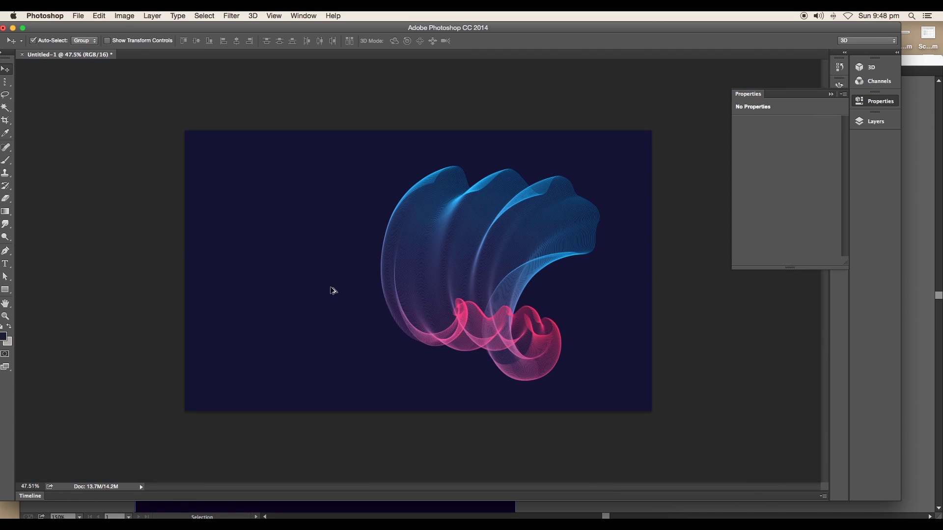
click(488, 292)
- Draw the white wavy flower-like outline, leaving it slightly open at the bottom
key(c)
drag(185, 284, 164, 285)
key(Return)
key(v)
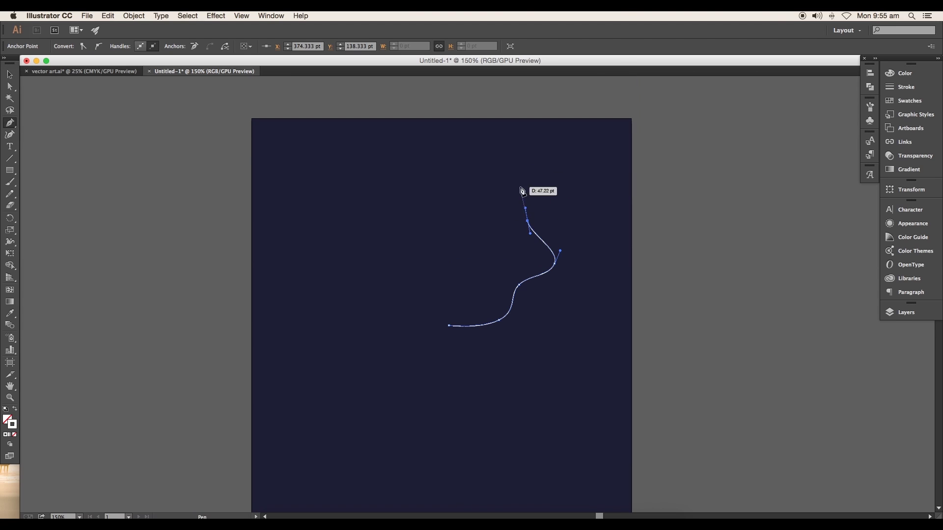
mouse_move(413, 184)
mouse_down()
mouse_move(365, 191)
mouse_move(374, 231)
mouse_move(363, 270)
mouse_move(411, 325)
mouse_up()
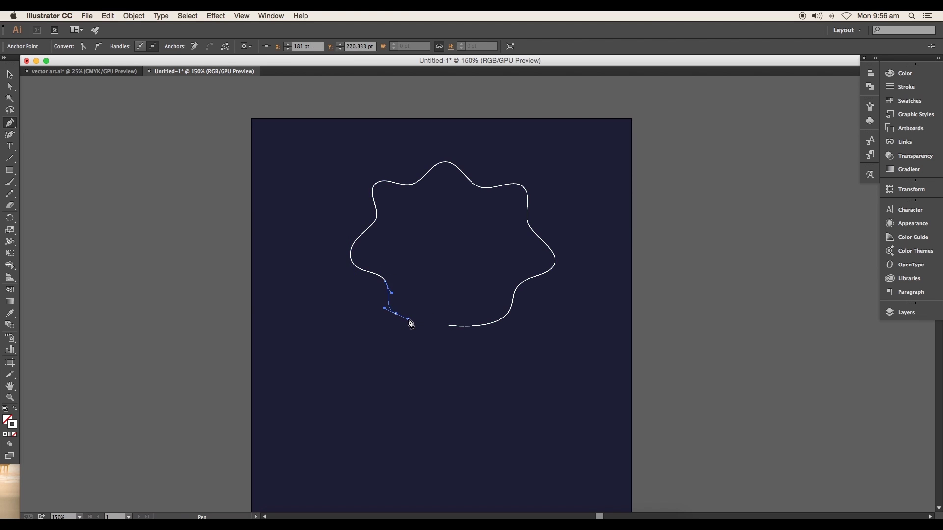
click(441, 322)
- Refine the outline's anchors, reshaping its top-right bend and points along the top
key(a)
click(495, 317)
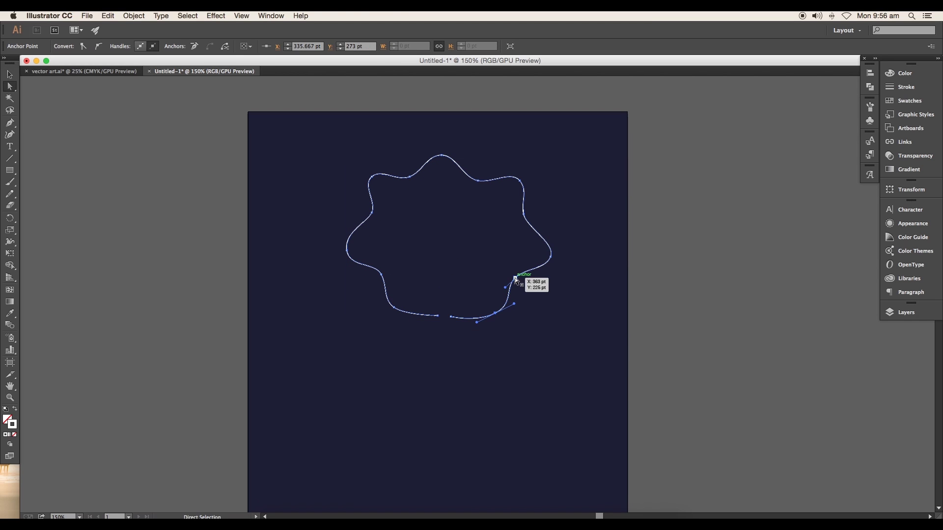
scroll(543, 263, up, 1)
mouse_move(521, 194)
mouse_down()
mouse_move(515, 201)
mouse_move(479, 195)
mouse_up()
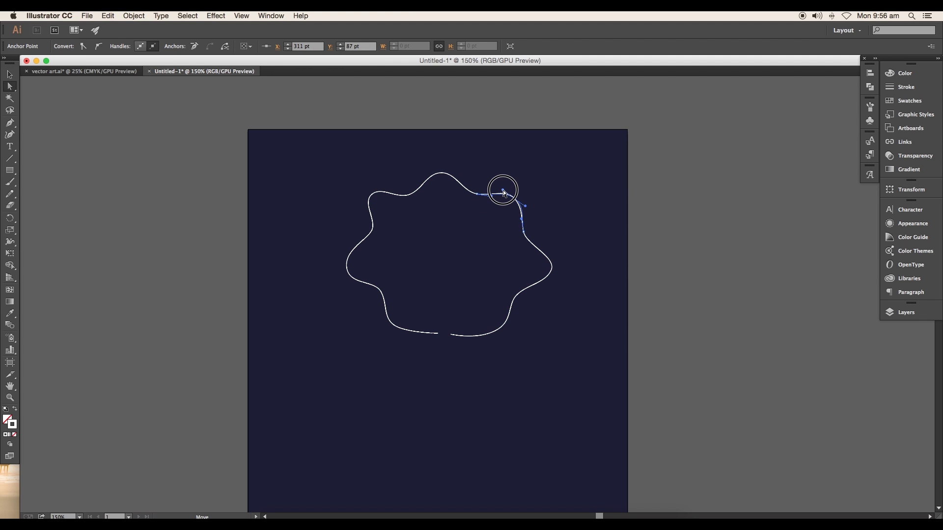
click(551, 214)
scroll(552, 214, left, 2)
- Nudge the outline's top point up, then finish the squiggle and extend its right end
drag(449, 207, 450, 205)
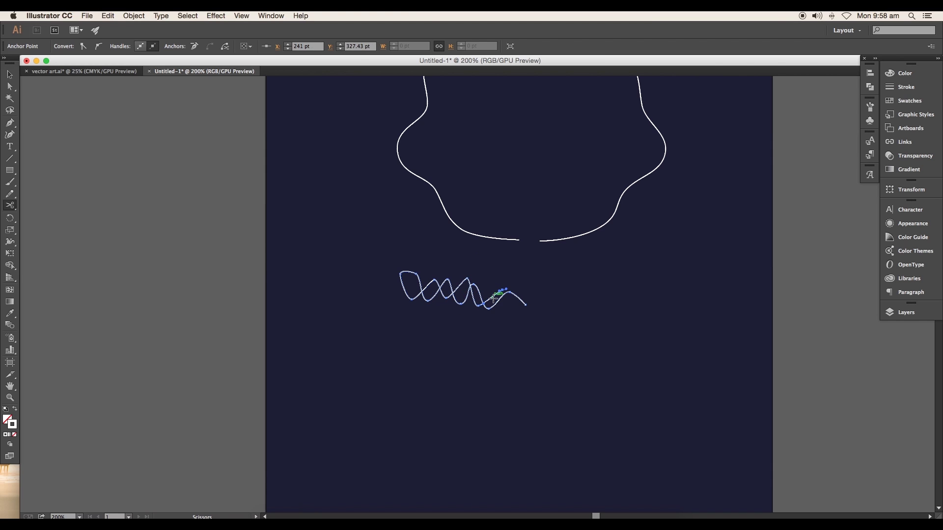
click(510, 310)
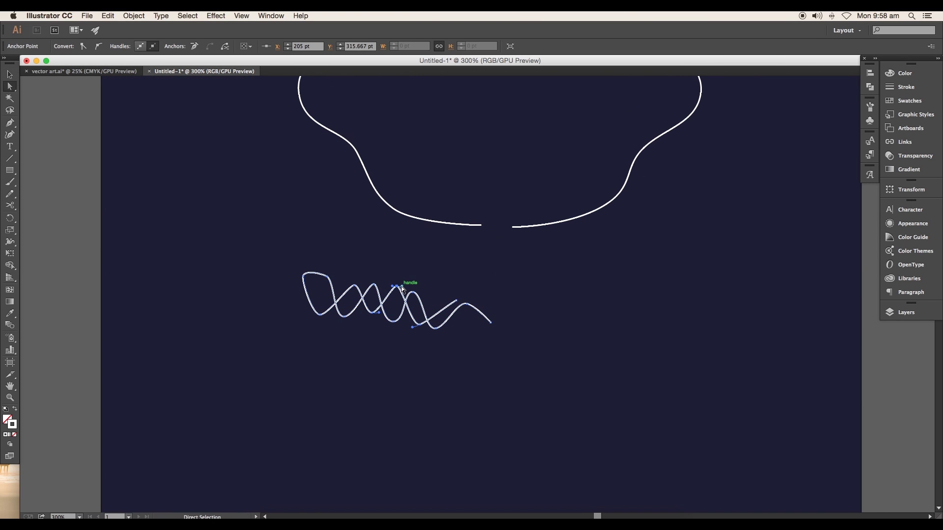
key(a)
drag(491, 323, 497, 323)
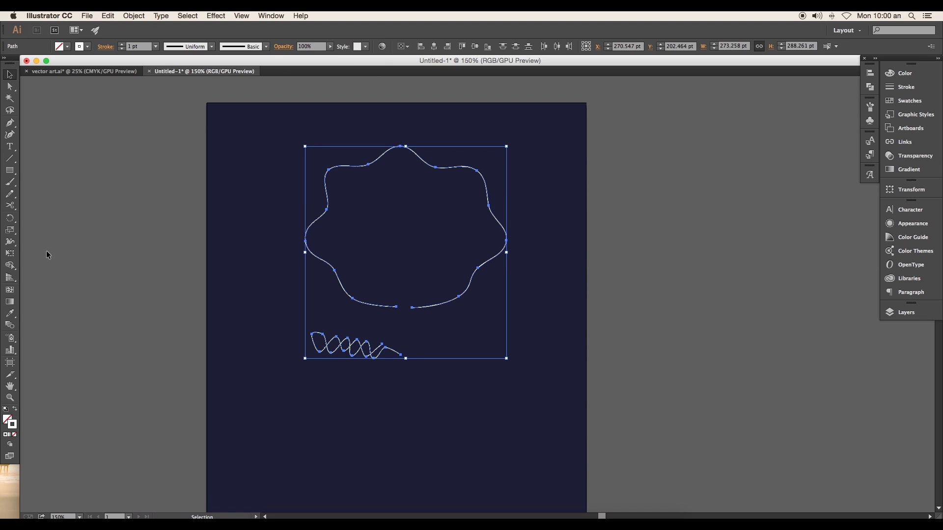
click(9, 326)
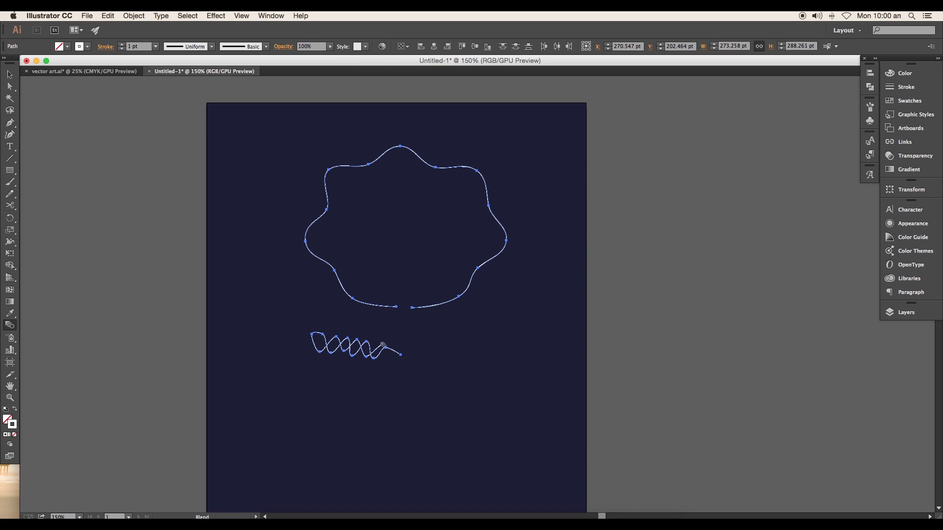
- Blend the coiled squiggle into the scalloped loop and zoom in on the result
click(385, 348)
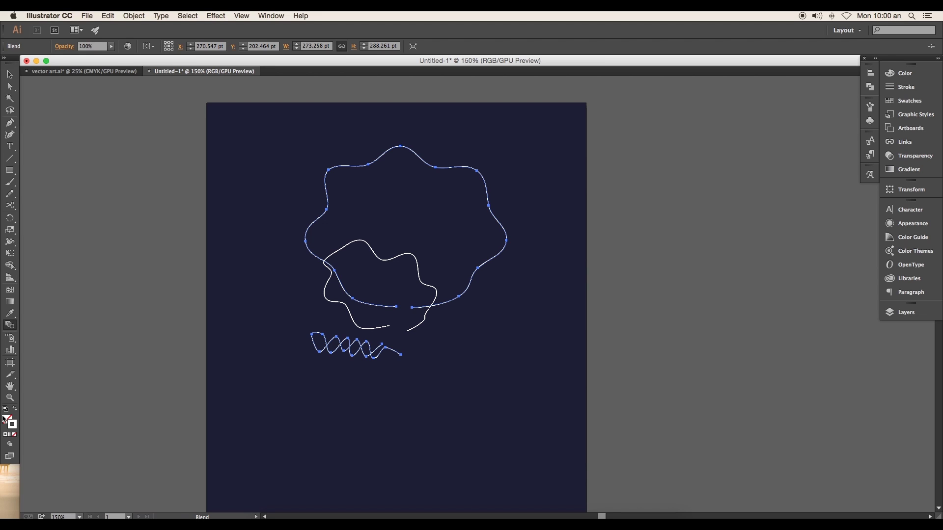
key(ctrl+plus)
- Expand the blend into separate paths and ungroup them
key(v)
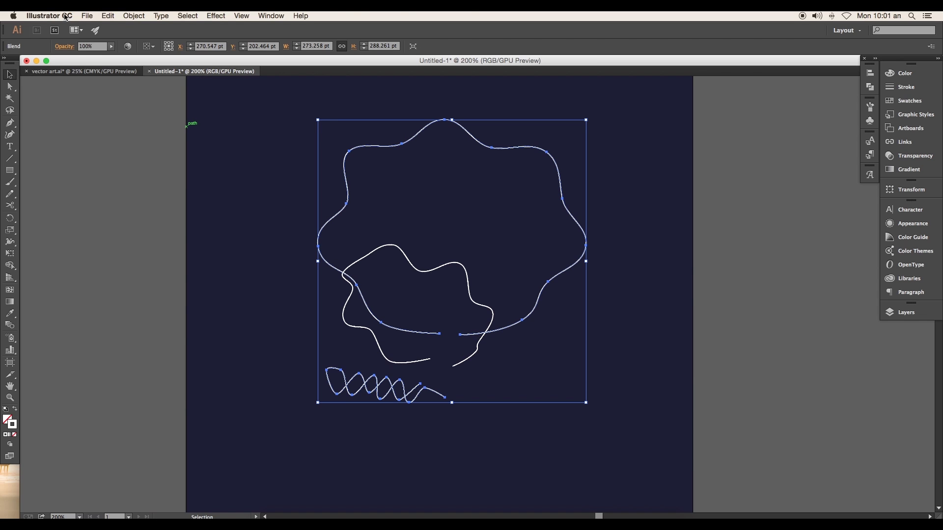
click(127, 18)
click(144, 114)
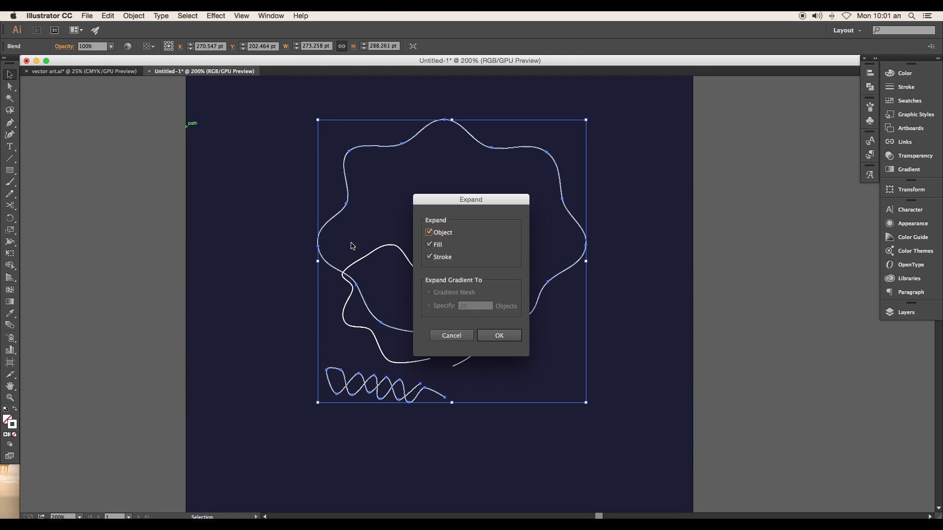
click(481, 338)
right_click(479, 350)
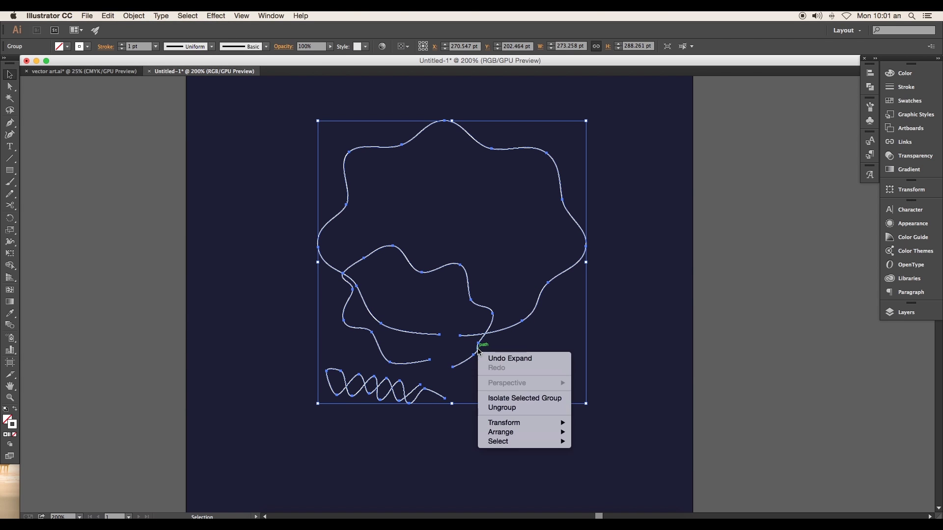
click(502, 408)
click(551, 364)
- Reshape the middle wavy curve's lower end, lower section and top bend
click(496, 317)
drag(510, 330, 445, 292)
click(9, 84)
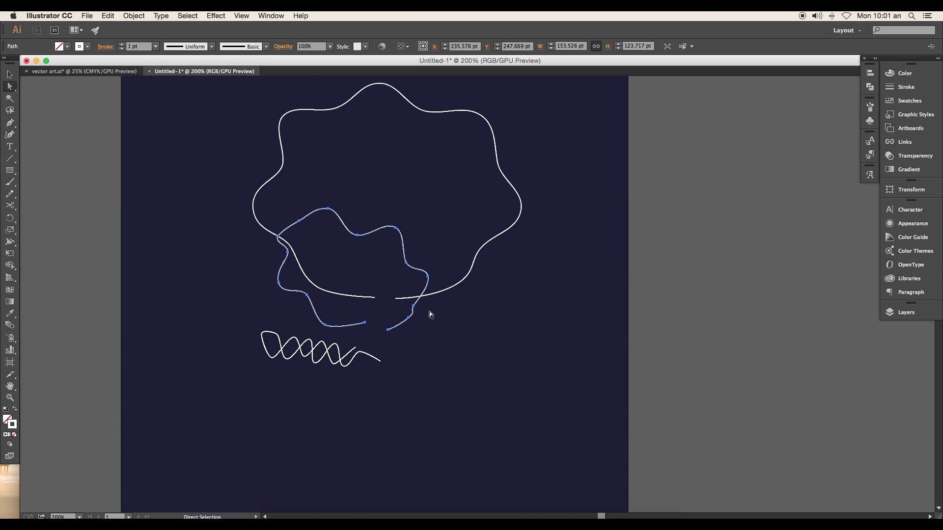
mouse_move(388, 330)
mouse_down()
mouse_move(415, 322)
mouse_move(428, 274)
mouse_up()
drag(457, 185, 305, 267)
drag(407, 264, 436, 244)
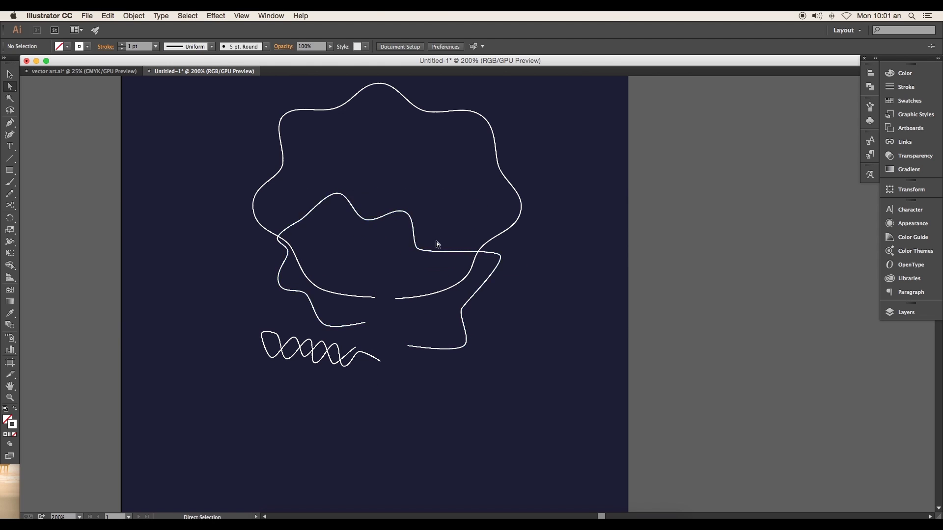
scroll(436, 244, left, 5)
drag(480, 389, 432, 399)
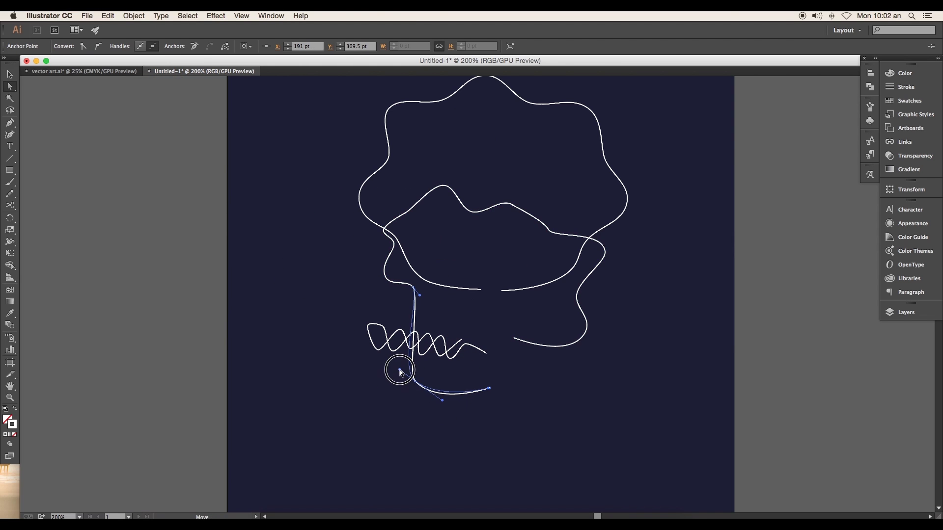
scroll(383, 344, up, 5)
drag(403, 337, 350, 301)
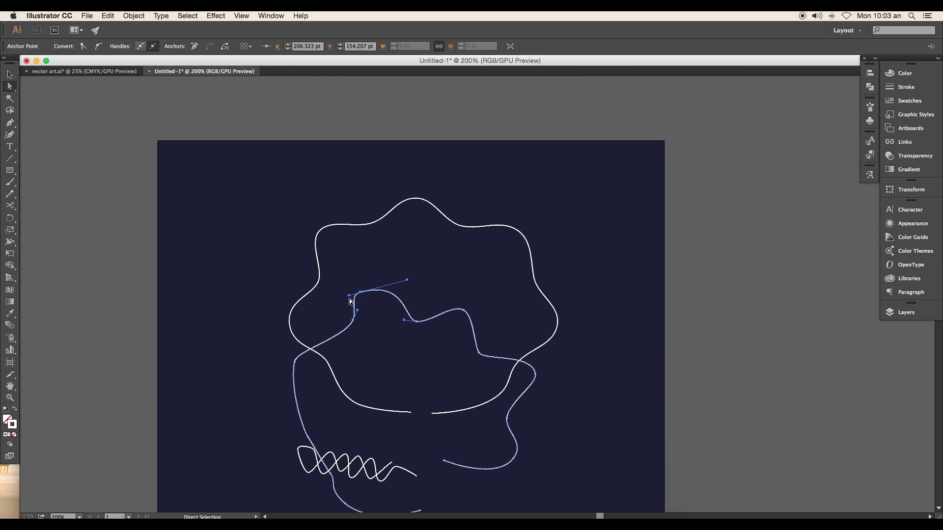
- Swing the middle path's lower-right curve and right anchor outward past the outer shape
scroll(350, 301, down, 3)
drag(404, 240, 446, 233)
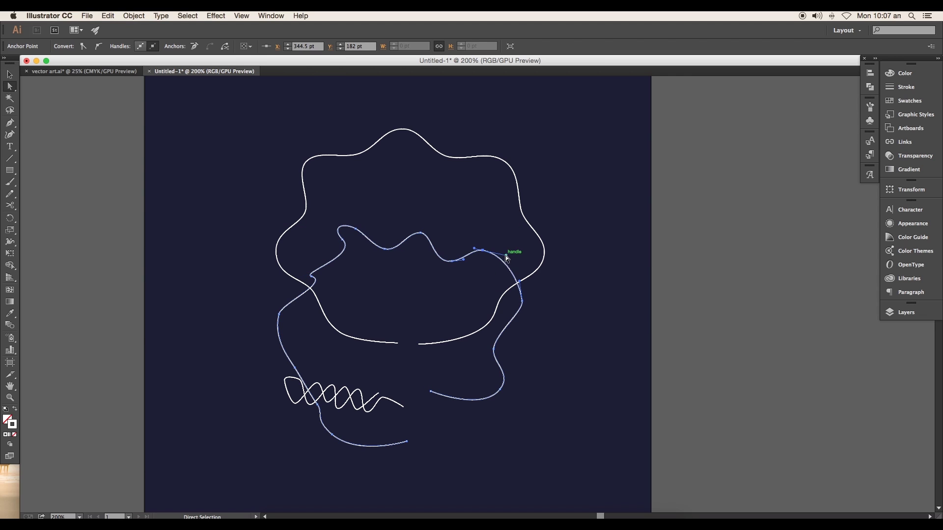
drag(497, 255, 524, 305)
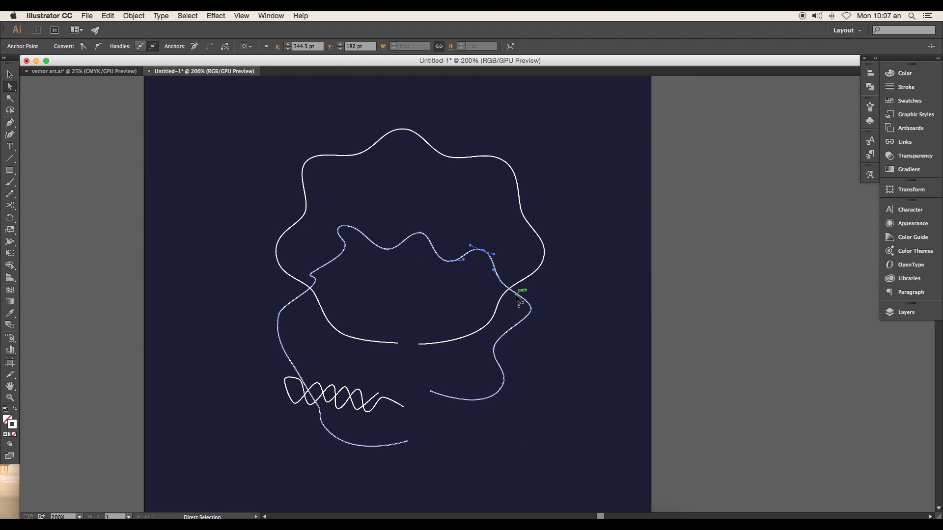
drag(522, 301, 540, 307)
scroll(540, 308, down, 2)
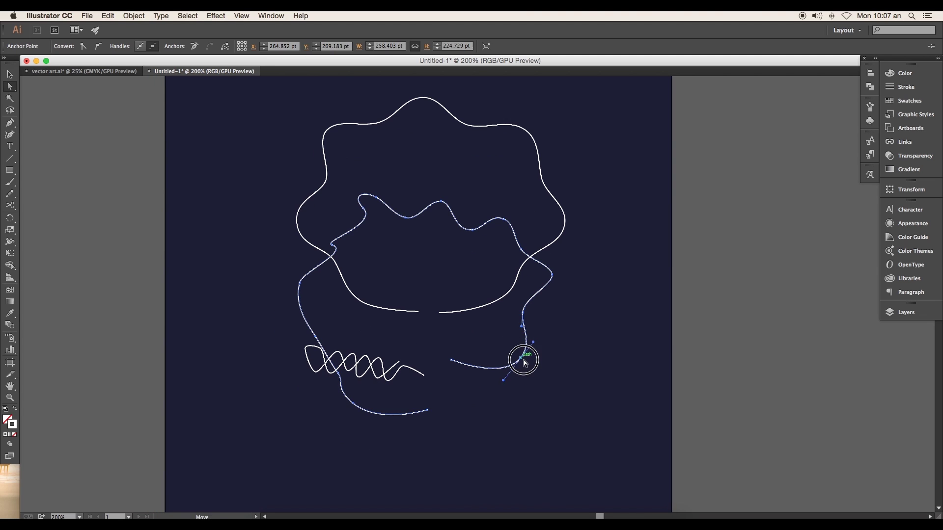
drag(528, 360, 529, 359)
- Deselect the edited path and marquee-select all three wavy curves
key(v)
click(132, 154)
scroll(344, 294, right, 5)
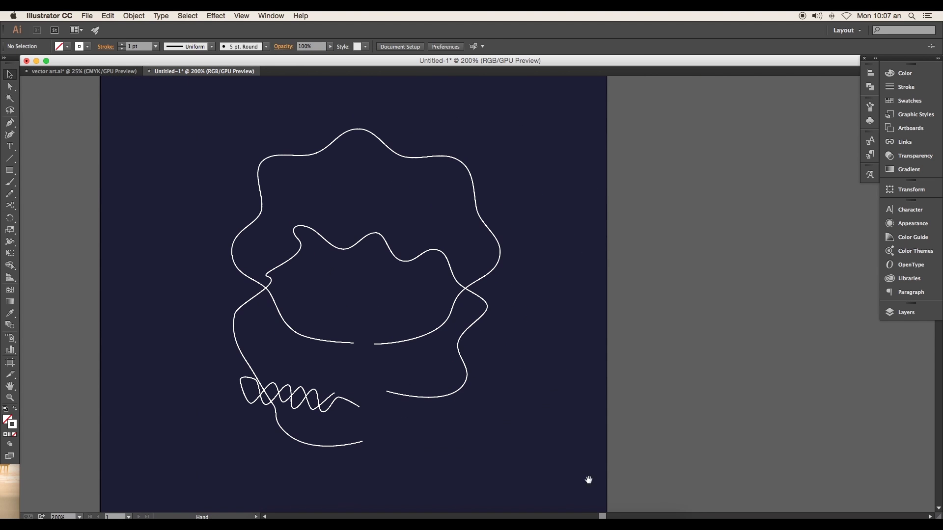
mouse_move(587, 480)
mouse_down()
mouse_move(310, 381)
mouse_move(214, 155)
mouse_up()
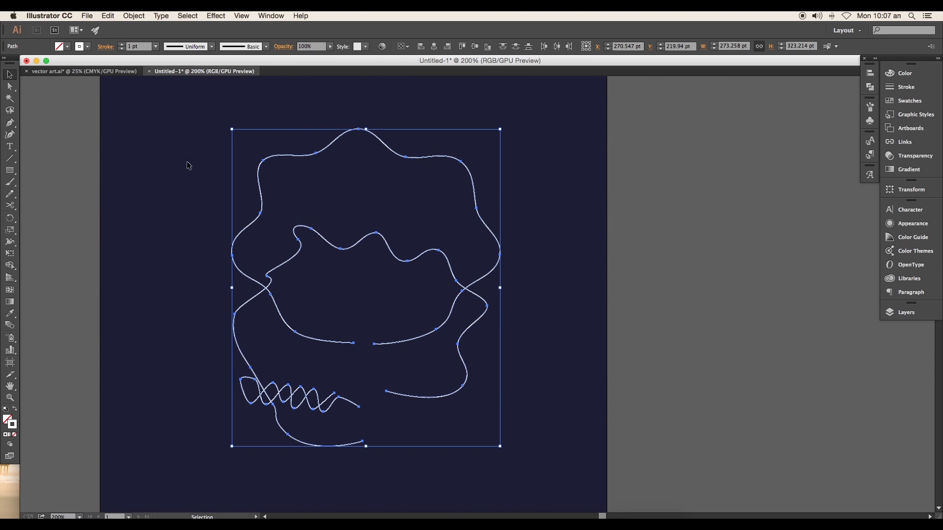
- Blend the three curves together with 75 specified steps
click(10, 325)
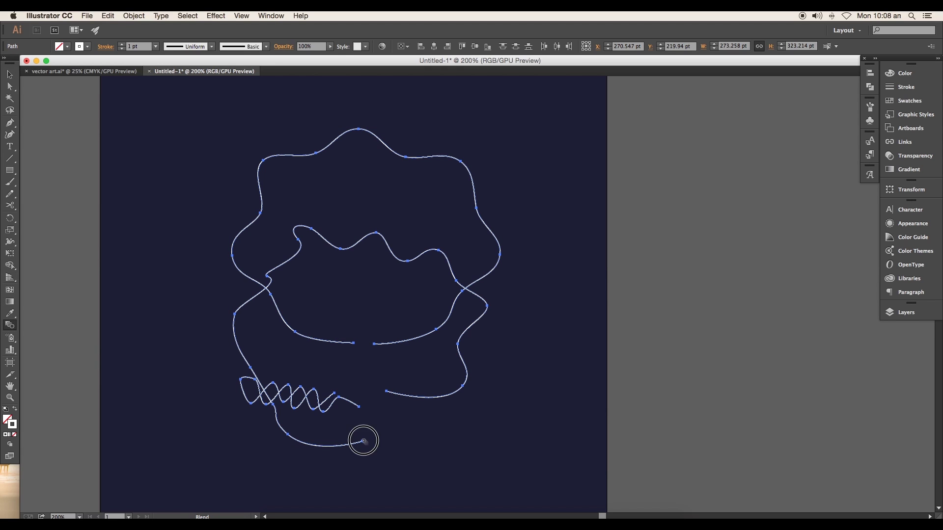
click(363, 442)
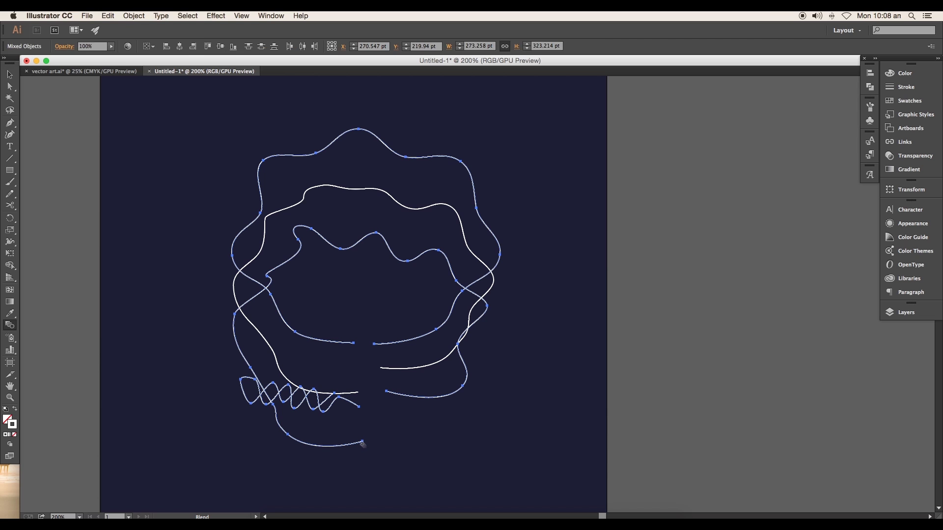
click(359, 406)
key(Return)
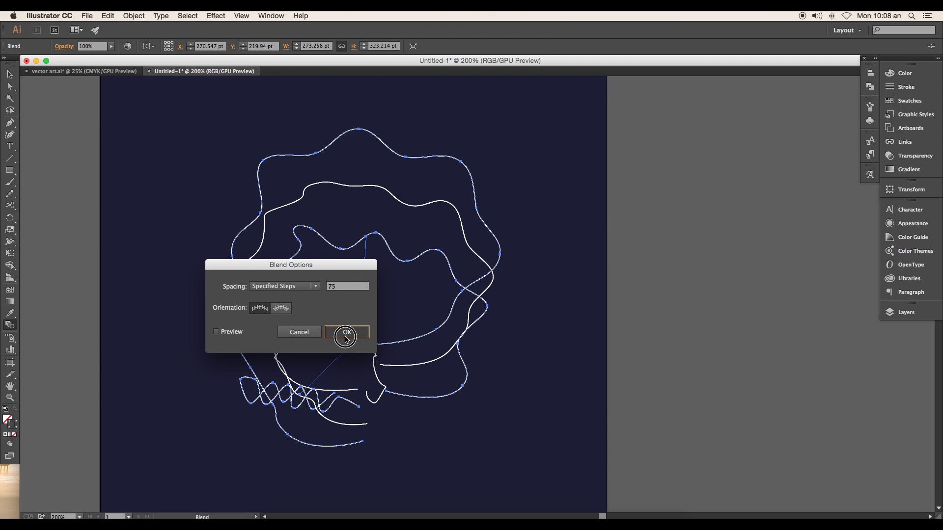
click(347, 332)
- Bring up the stroke weight list and zoom in on the blend
click(906, 86)
click(838, 79)
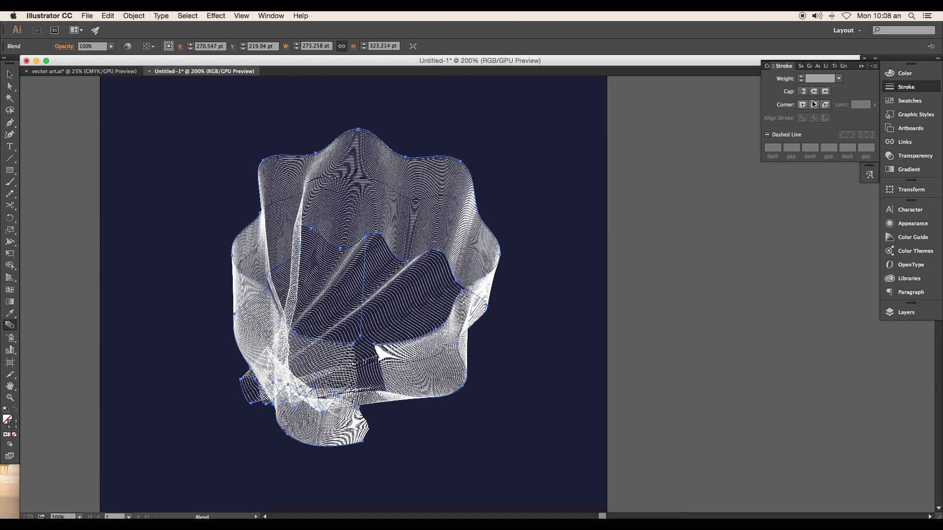
key(super+equal)
- Nudge an anchor of the middle curve and reopen the blend step settings
key(a)
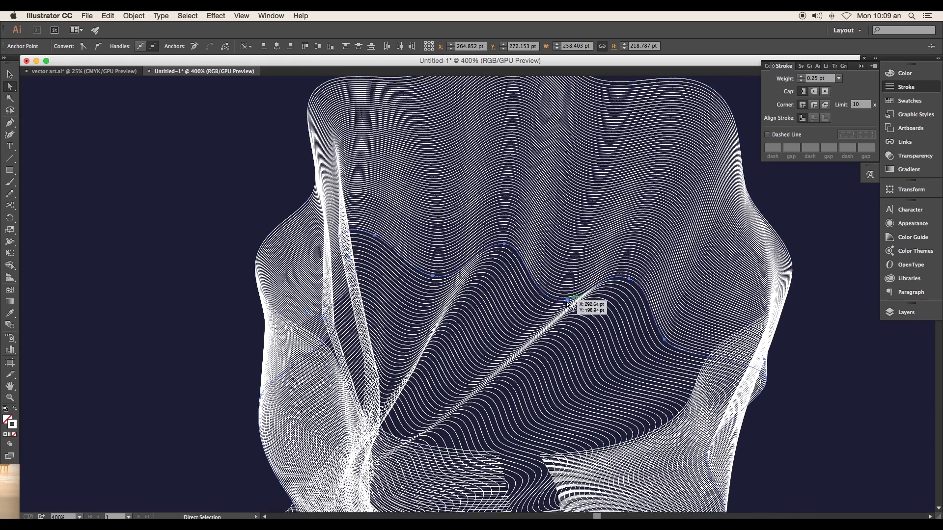
mouse_move(562, 279)
mouse_down()
mouse_move(572, 279)
mouse_move(555, 302)
mouse_up()
key(super+minus)
key(super+minus)
key(super+minus)
double_click(11, 328)
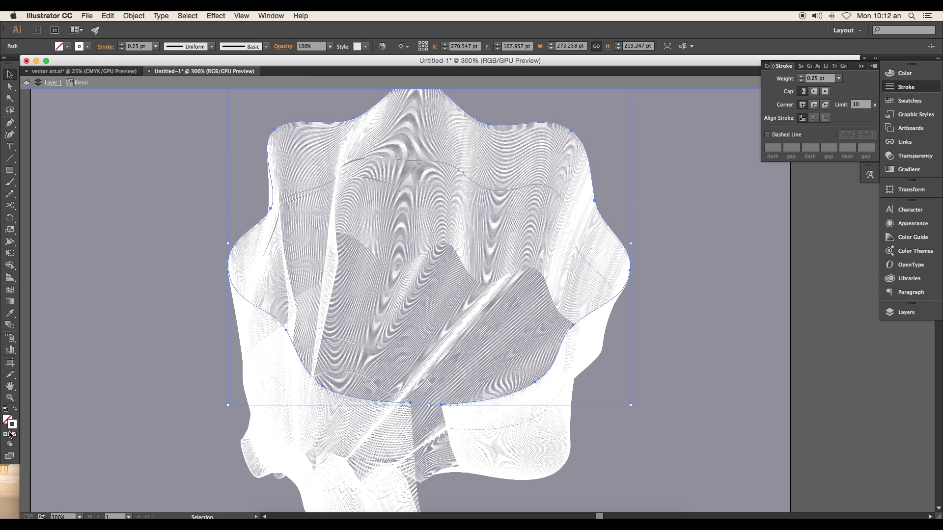
- Apply a gradient to the blend's strokes with a blue left stop and pink right stop
click(10, 435)
click(810, 144)
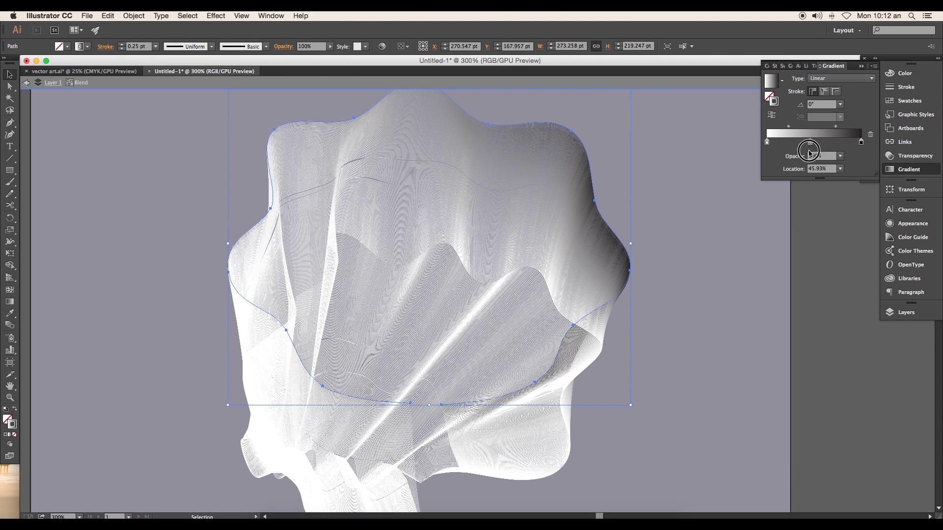
double_click(809, 147)
click(781, 175)
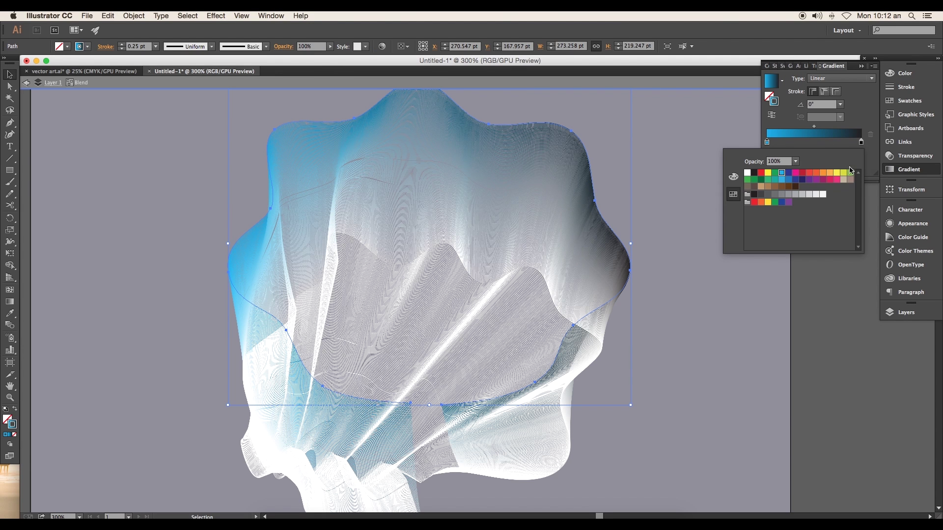
double_click(860, 142)
click(795, 173)
click(733, 177)
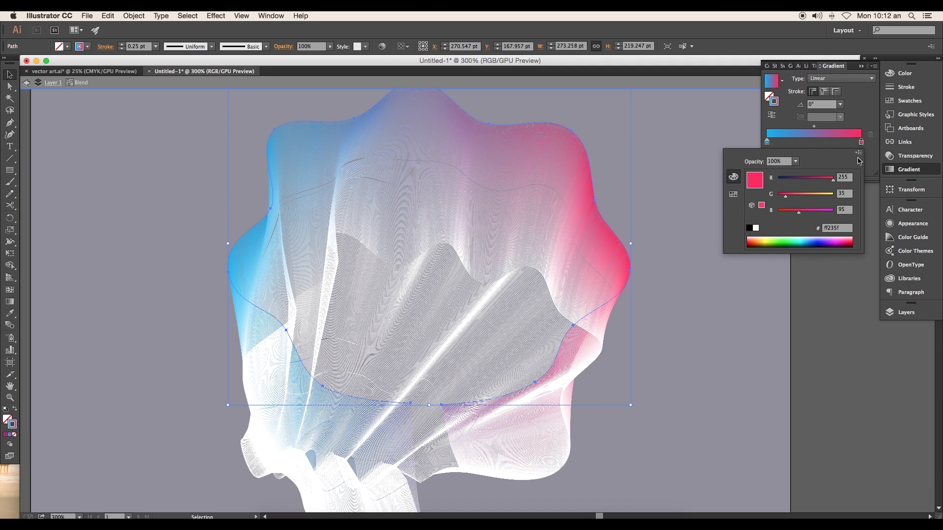
click(863, 111)
- Set the gradient angle to -90° and reselect the whole blend
click(841, 104)
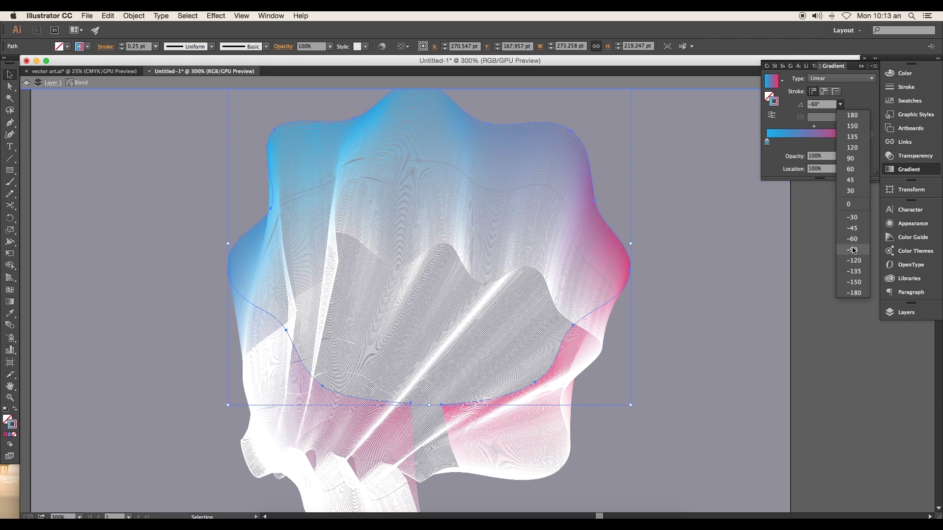
click(852, 250)
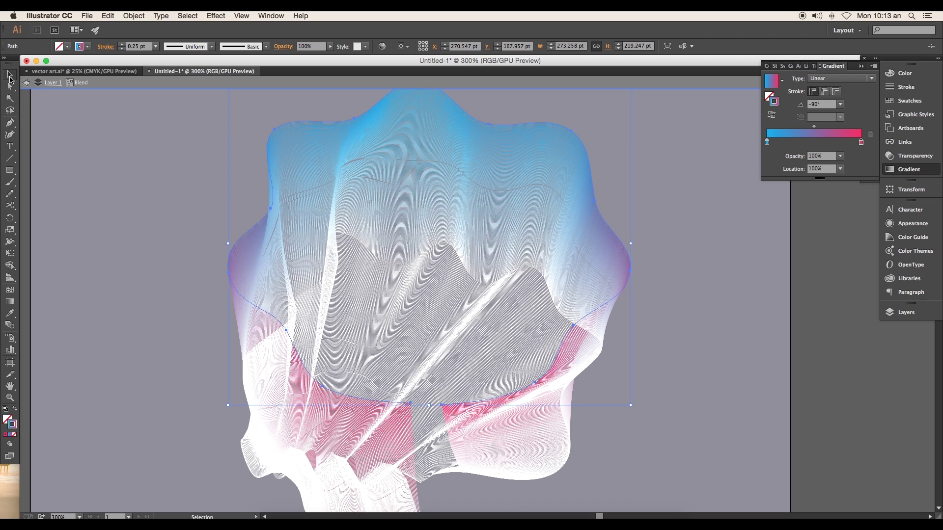
click(10, 74)
scroll(294, 231, down, 2)
click(485, 228)
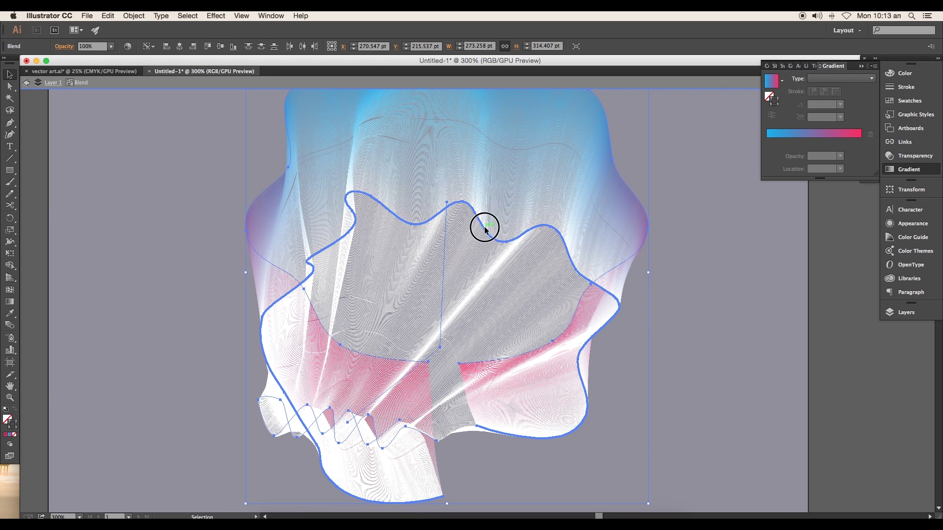
- Apply the gradient to the outer curve and make a lower curve's left stop pink
click(617, 302)
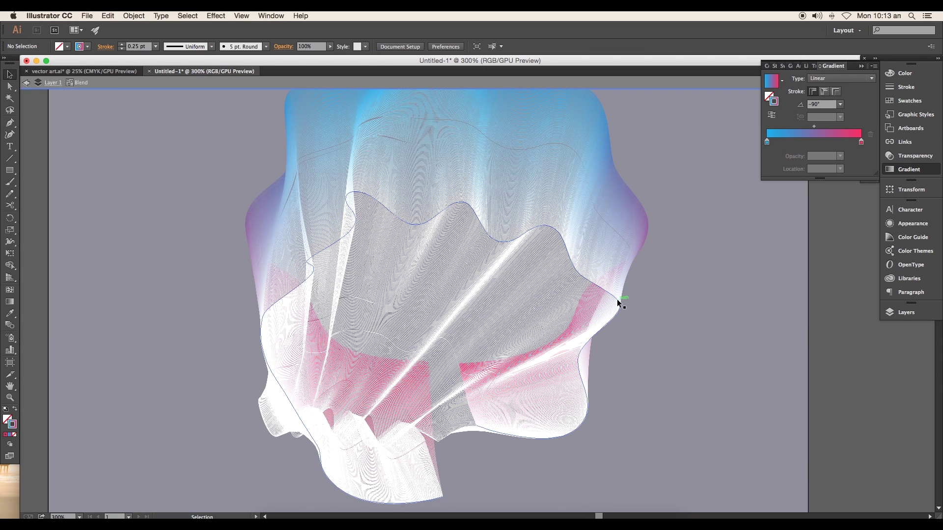
key(period)
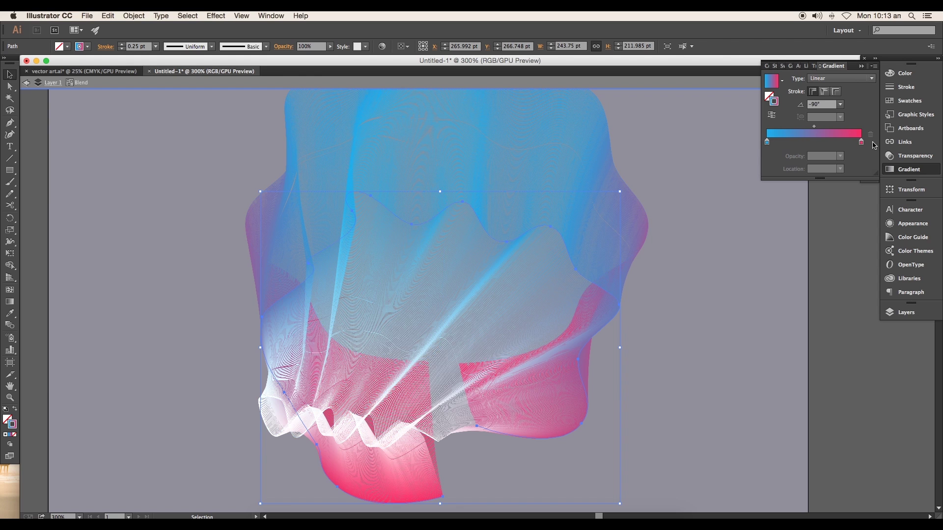
click(323, 437)
double_click(766, 142)
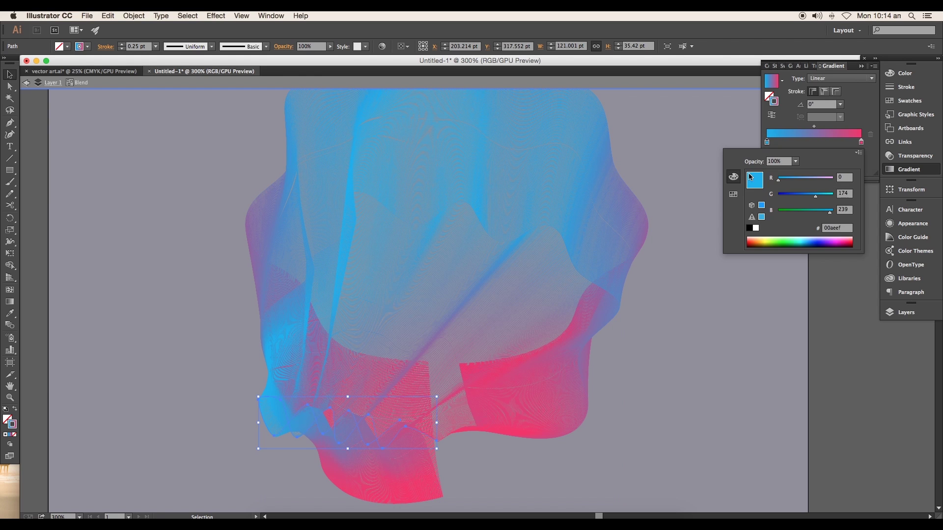
click(733, 194)
click(797, 175)
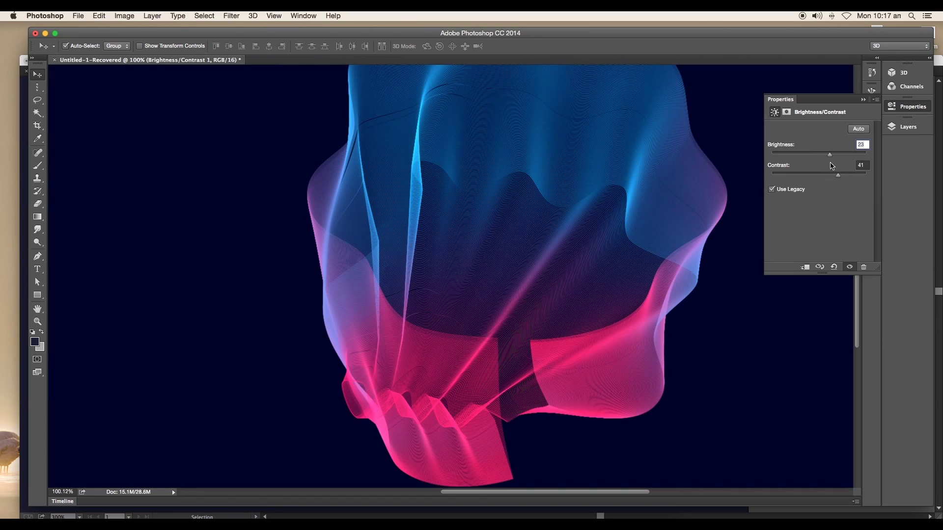
- Raise the Brightness/Contrast sliders to lighten the blend artwork, then review the result
drag(831, 158, 830, 155)
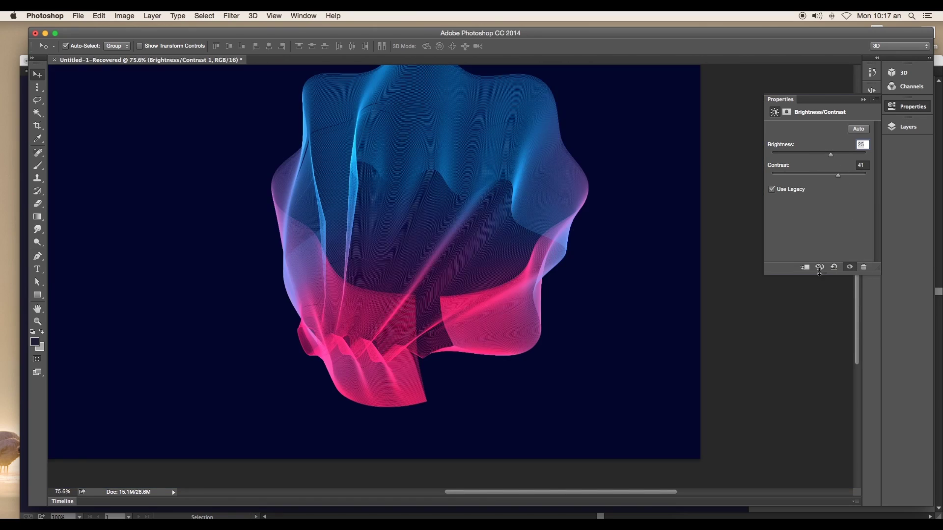
drag(831, 155, 835, 157)
click(849, 266)
scroll(520, 293, down, 3)
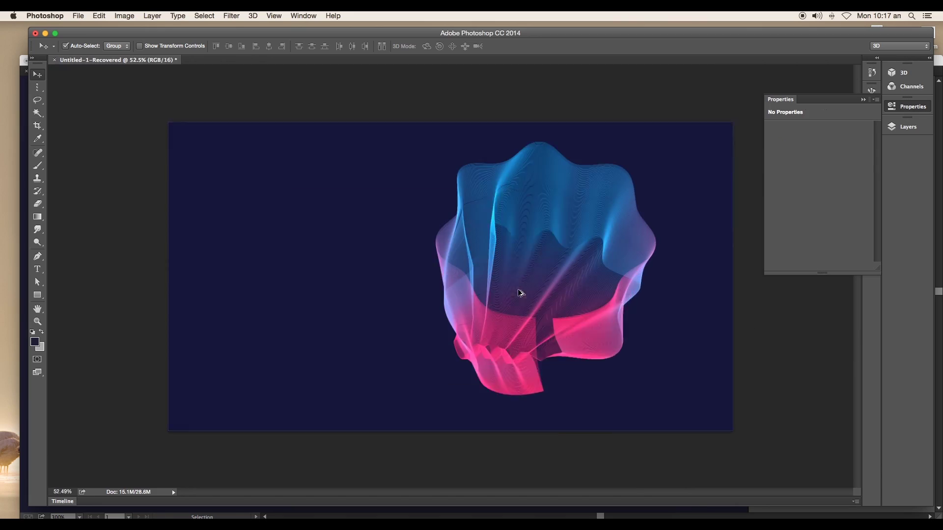
scroll(579, 275, down, 2)
- Scroll up over the Photoshop composition
scroll(515, 285, up, 4)
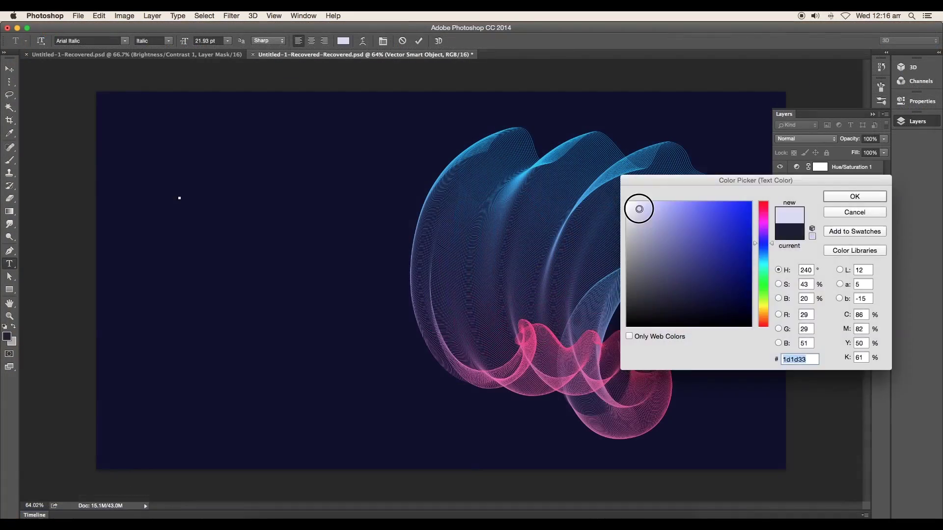